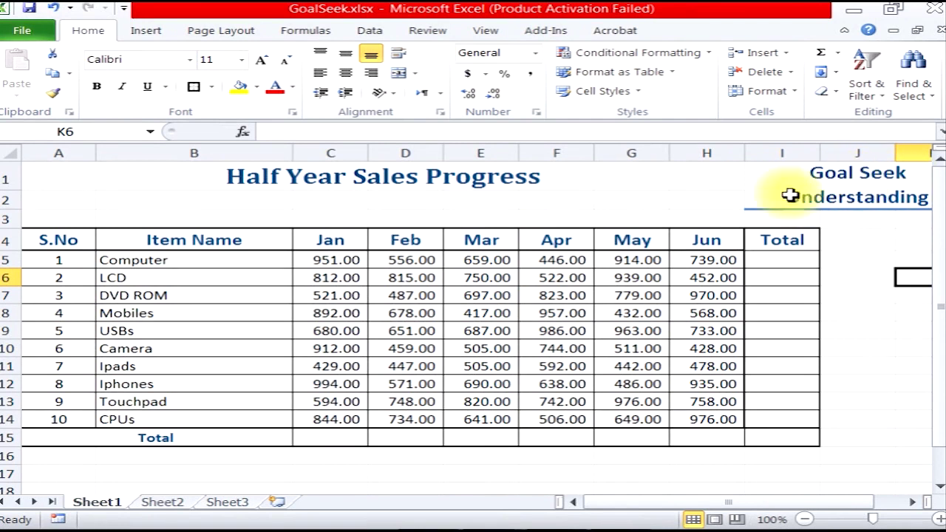
Narrow the Item Name column slightly, then zoom to 110% and back to 100%
drag(293, 155, 283, 159)
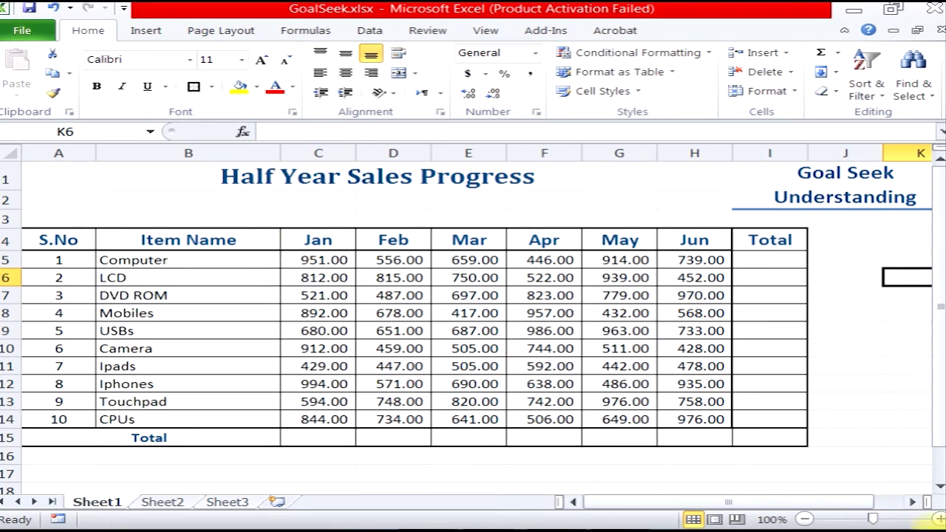
click(939, 518)
drag(789, 503, 707, 502)
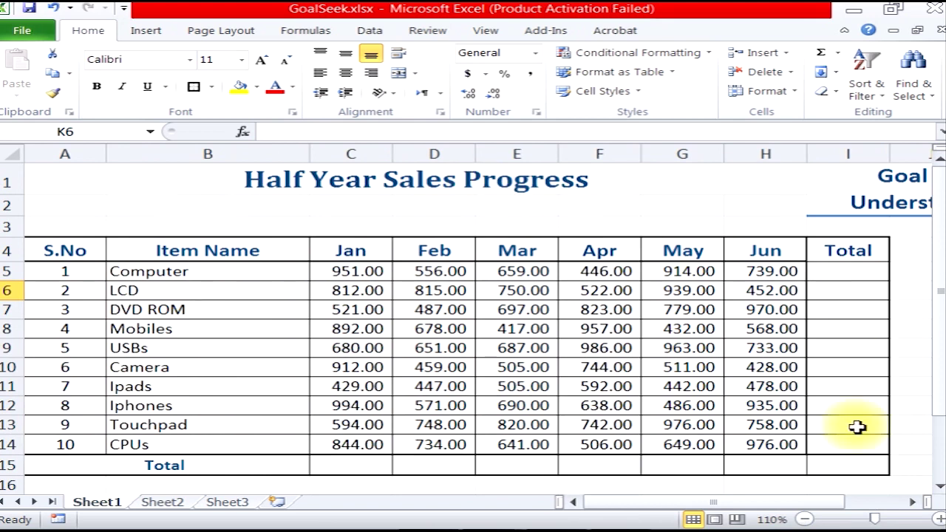
click(805, 518)
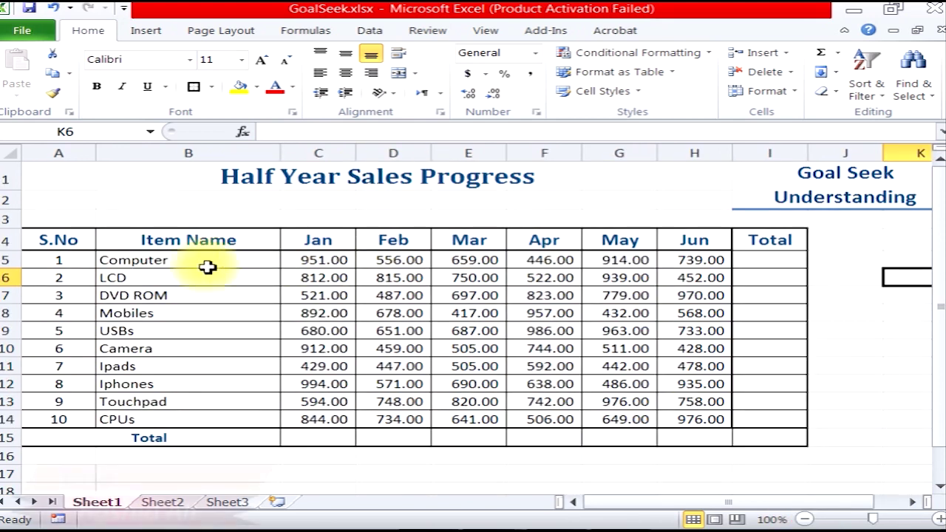
Select the monthly figures with the empty Total row and column, C5:I15
drag(143, 261, 151, 418)
drag(148, 258, 701, 259)
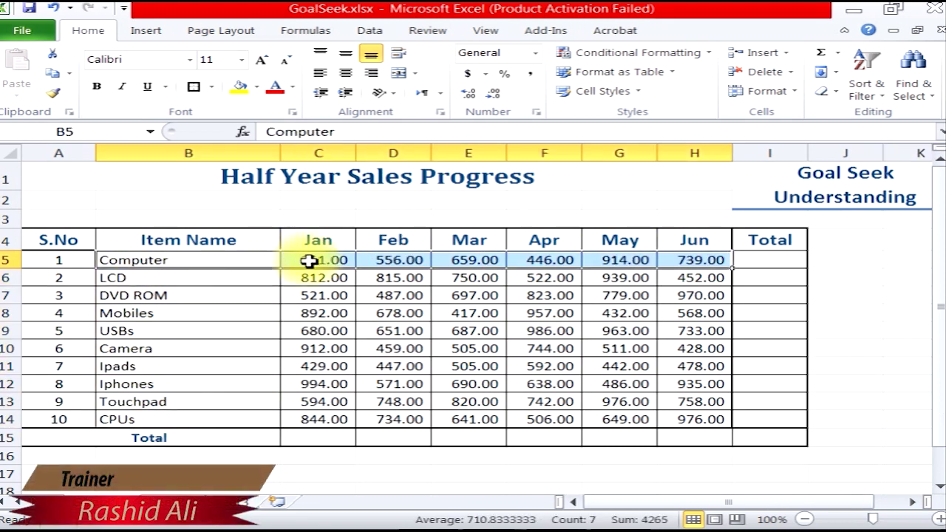
drag(302, 261, 695, 260)
drag(317, 260, 294, 419)
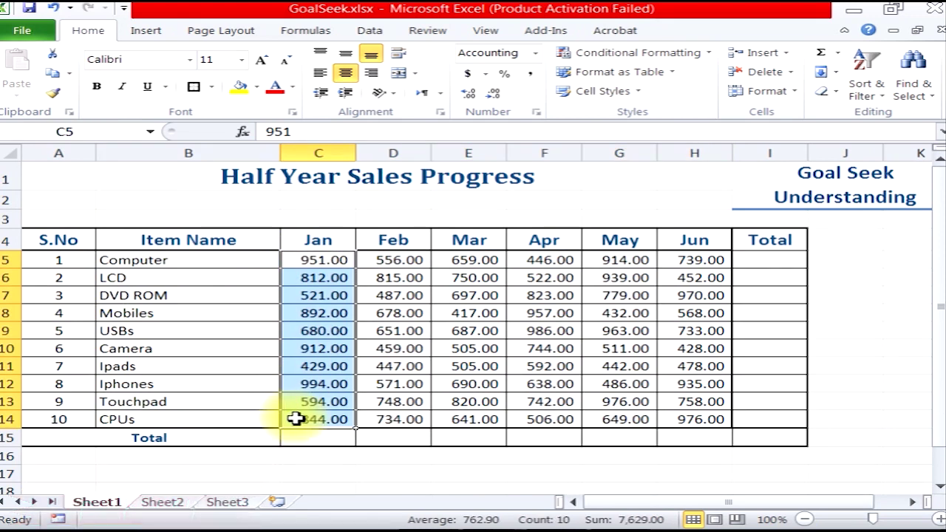
click(145, 260)
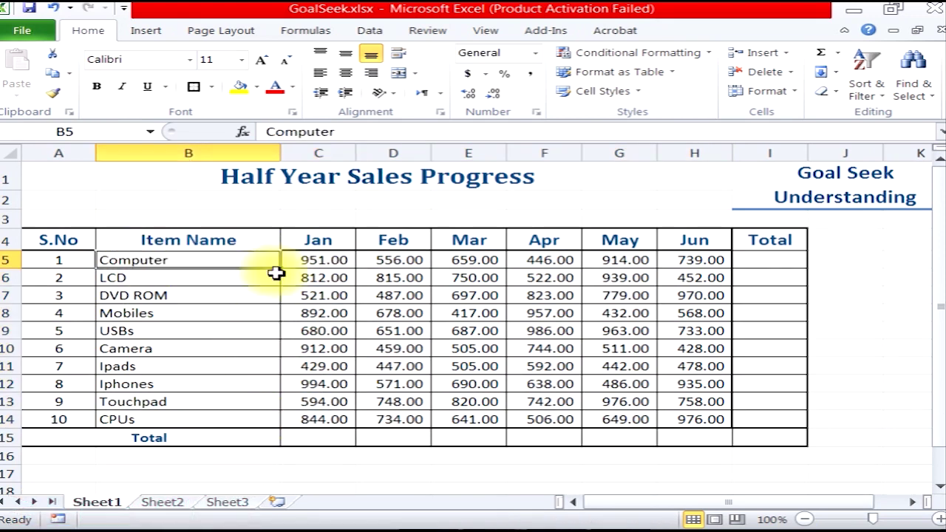
drag(316, 260, 677, 260)
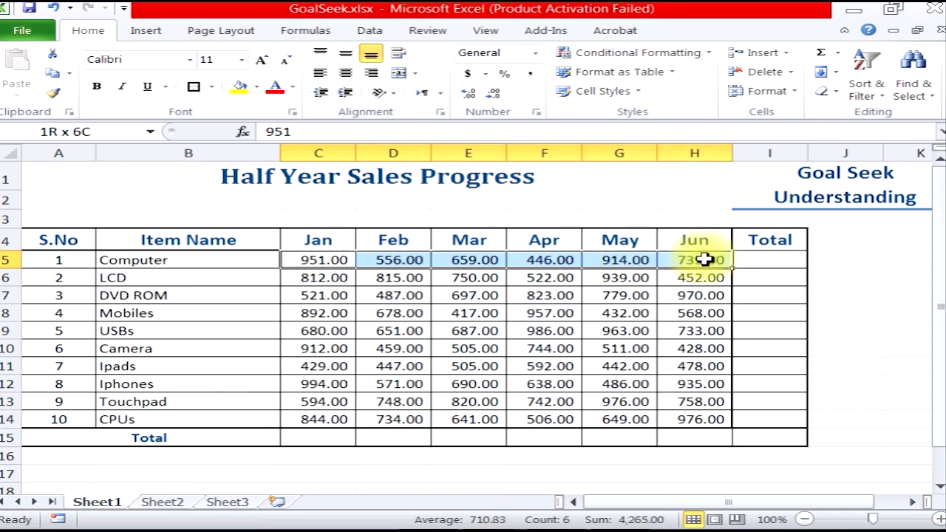
mouse_move(315, 260)
mouse_down()
mouse_move(399, 268)
mouse_move(745, 433)
mouse_up()
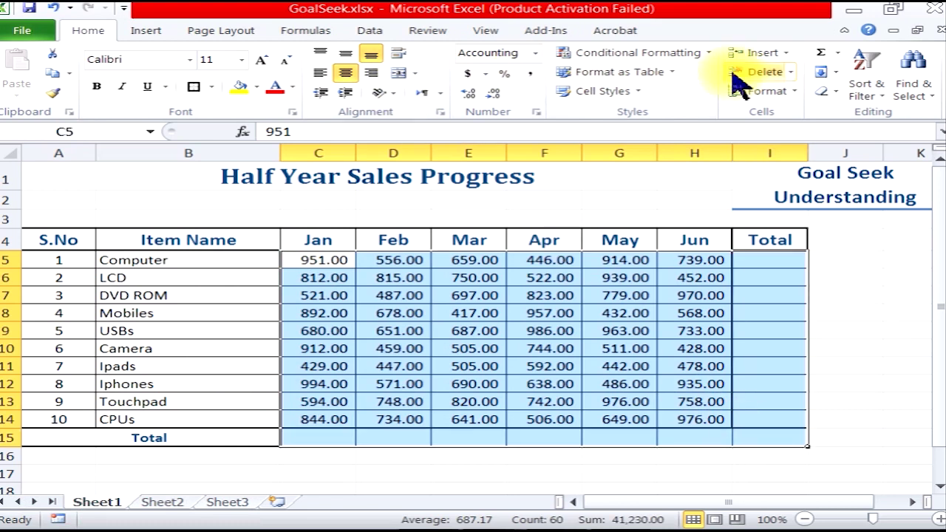
AutoSum all item and month totals and widen column I to show the 41,230.00 grand total
click(823, 55)
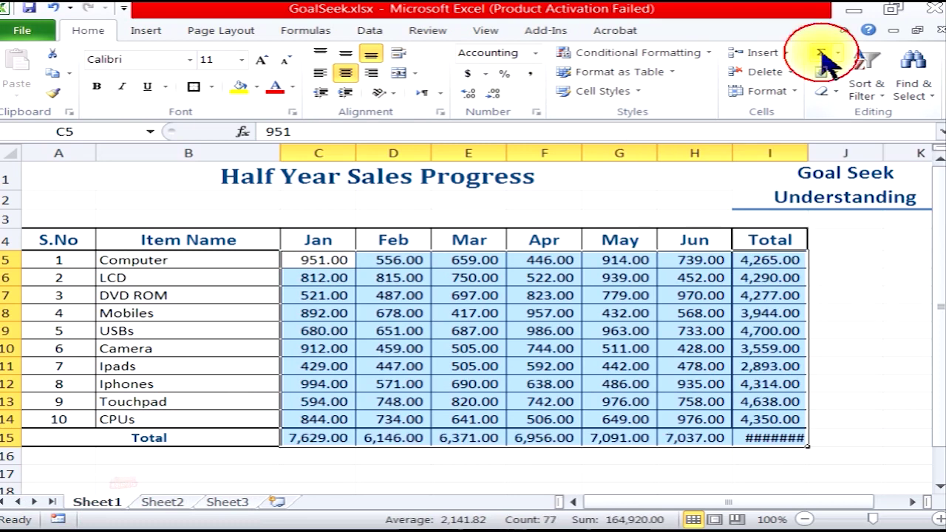
click(765, 387)
drag(809, 153, 820, 153)
click(938, 520)
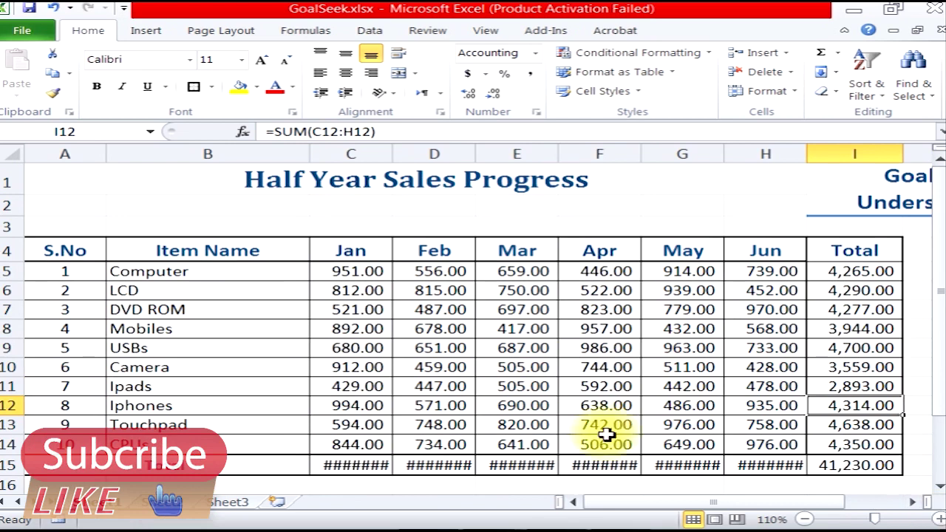
Autofit month columns C through H so every monthly total is fully visible
double_click(805, 154)
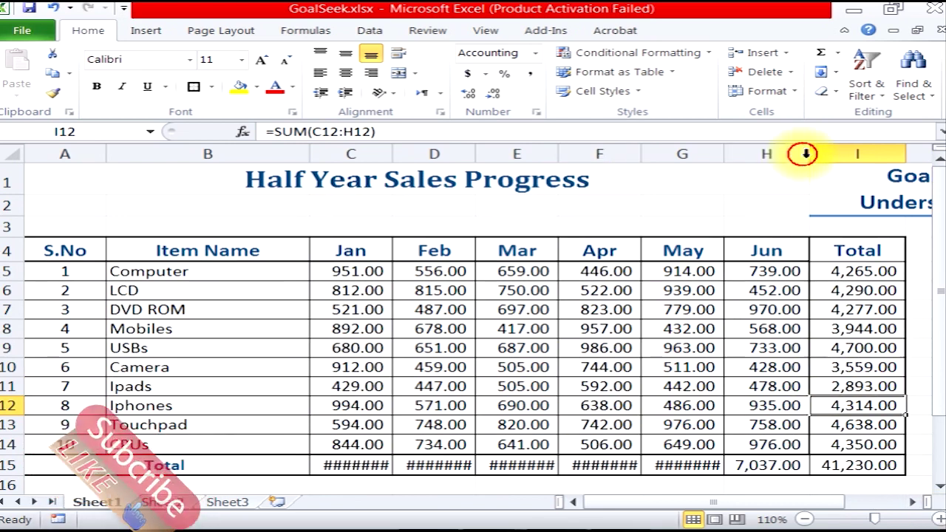
double_click(724, 154)
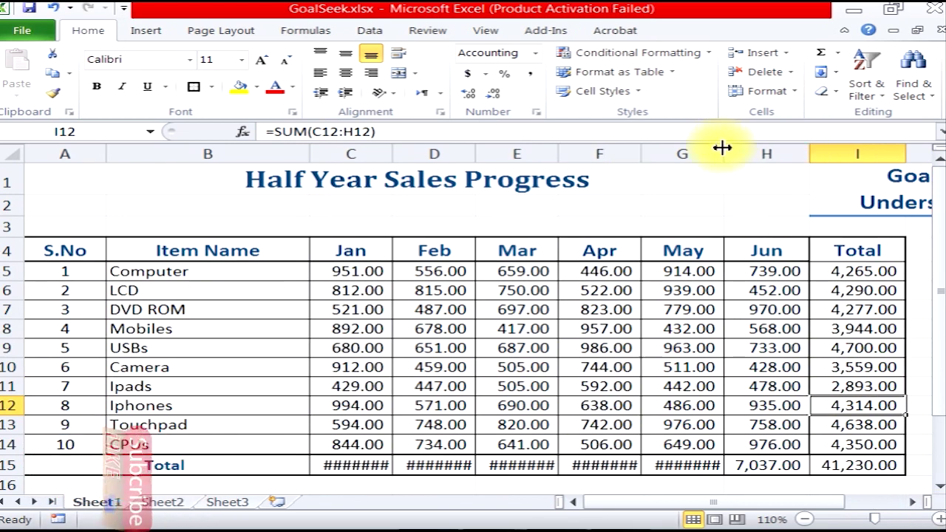
double_click(642, 152)
click(553, 154)
double_click(556, 153)
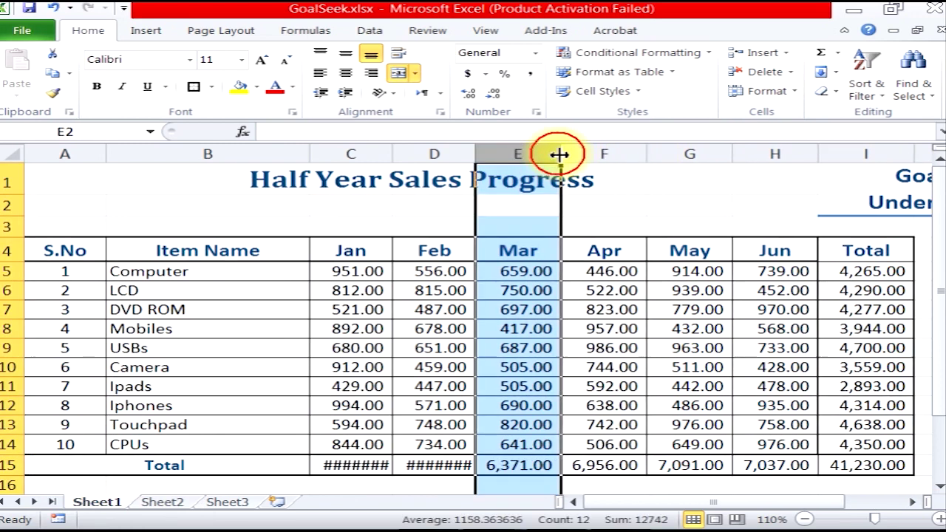
double_click(476, 153)
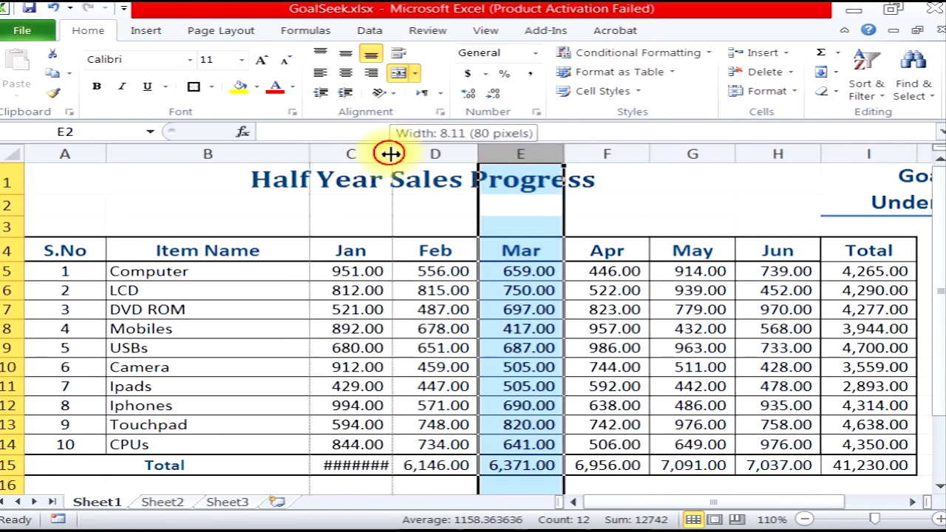
double_click(392, 154)
click(405, 384)
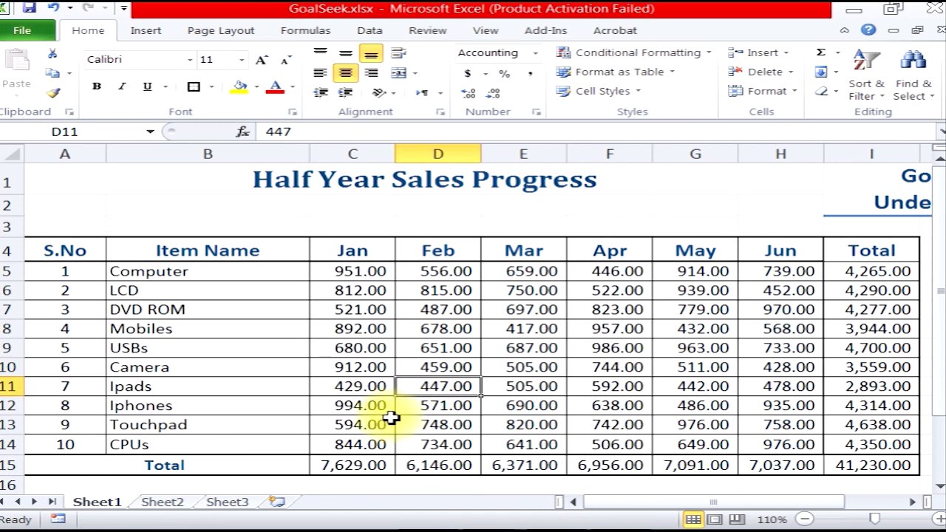
Apply the Calculation cell style to month totals C15:H15 and item totals I5:I14
mouse_move(350, 467)
mouse_down()
mouse_move(823, 464)
mouse_move(355, 463)
mouse_up()
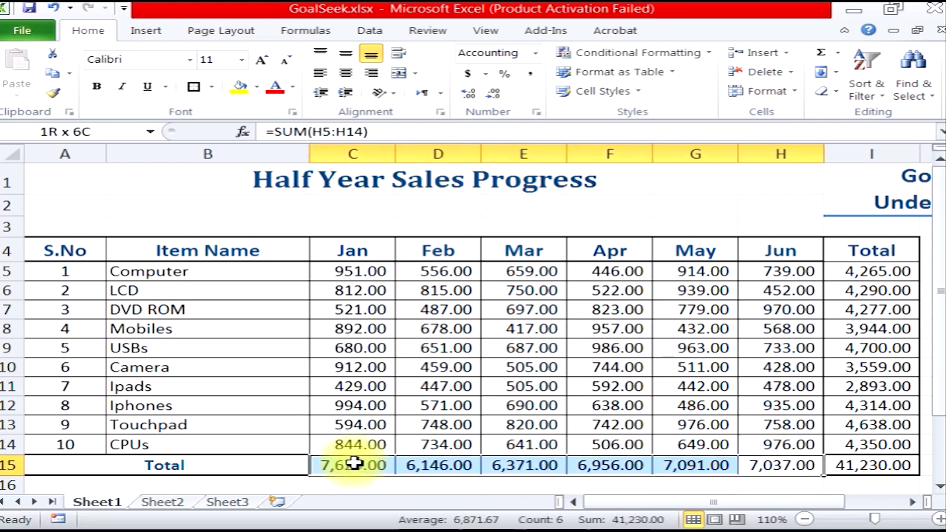
click(604, 91)
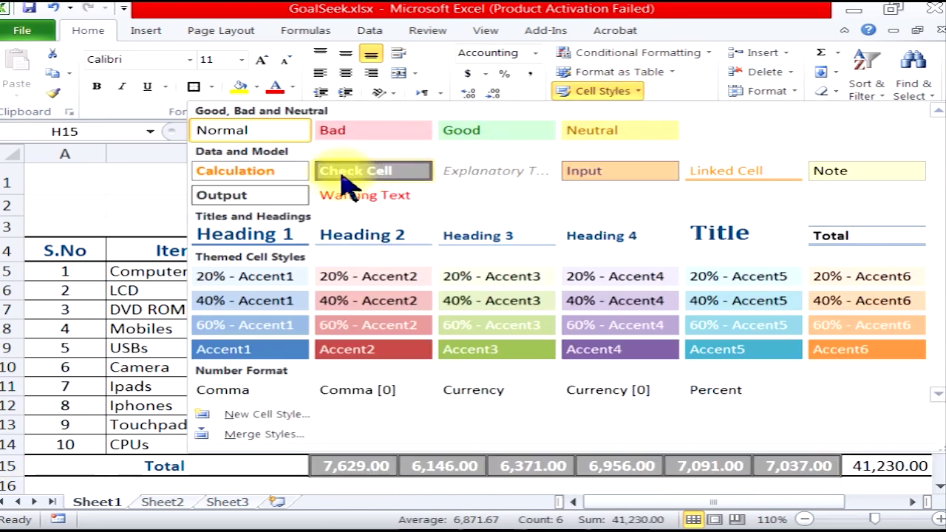
click(246, 171)
drag(889, 270, 889, 444)
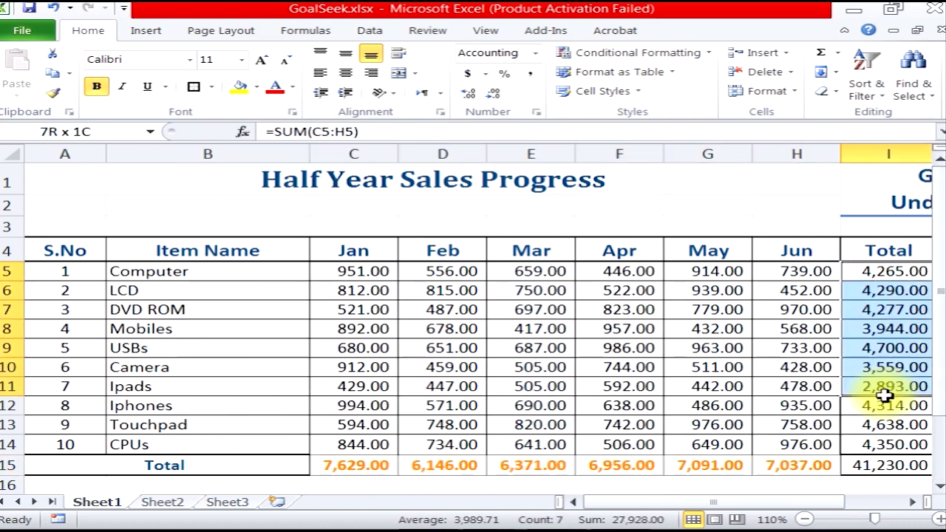
click(601, 91)
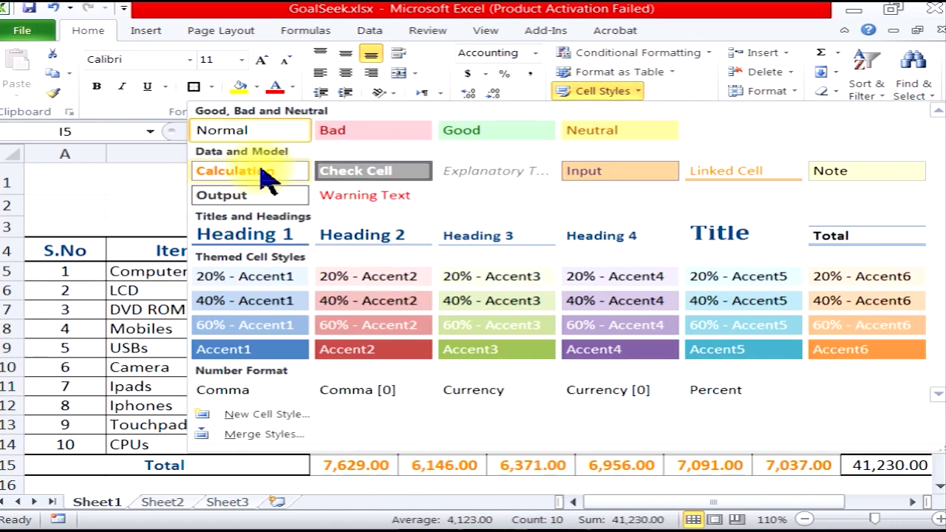
click(233, 169)
Narrow the Item Name column B
scroll(729, 274, right, 3)
drag(728, 502, 655, 502)
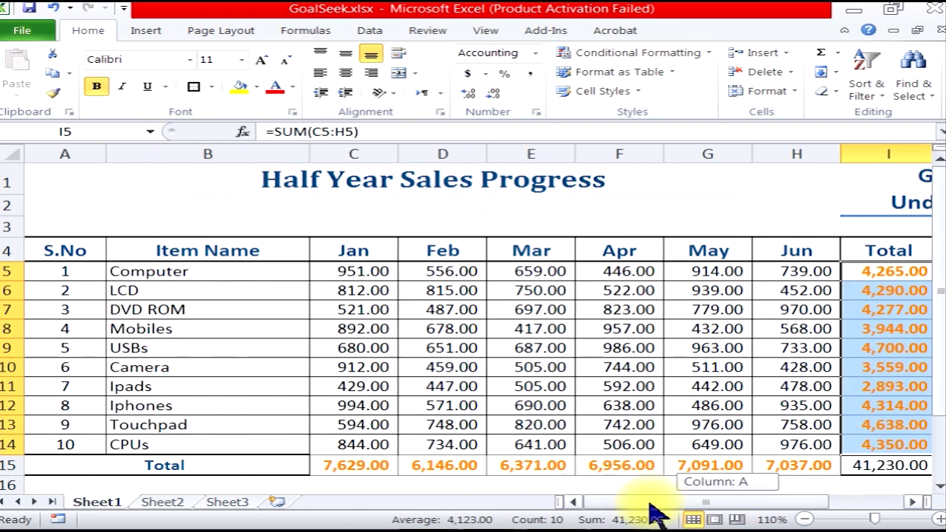
drag(307, 153, 279, 154)
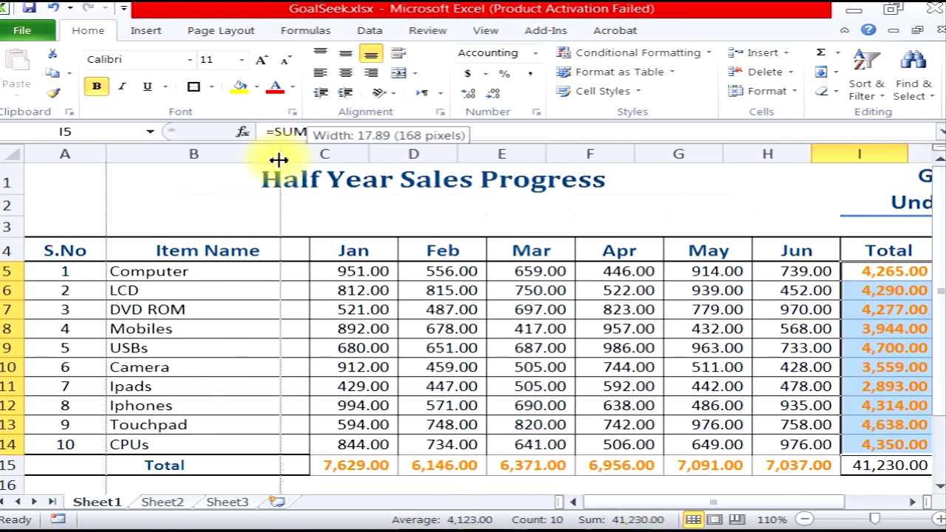
click(452, 366)
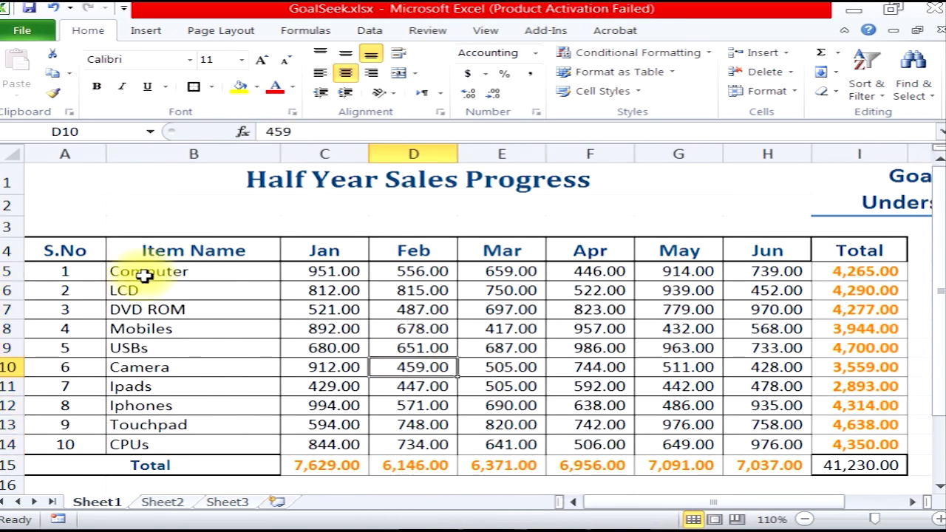
click(119, 272)
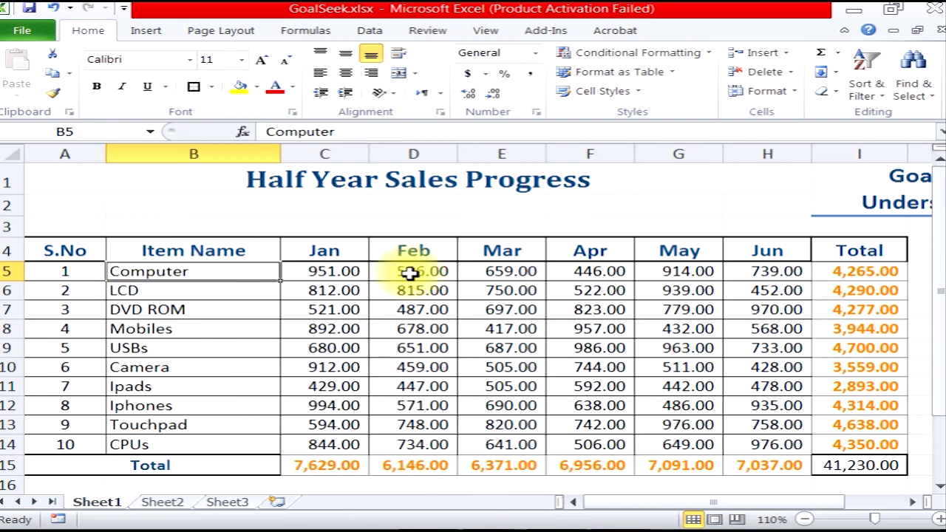
click(852, 272)
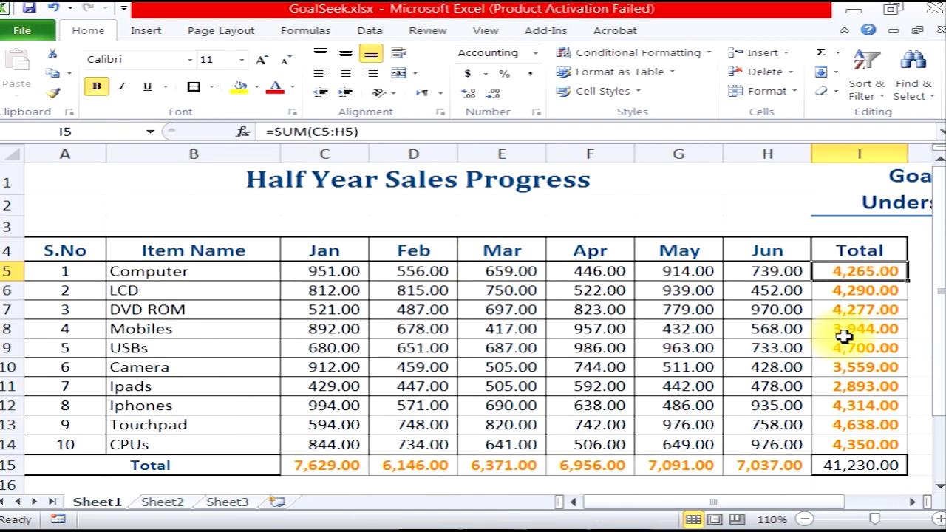
click(332, 249)
drag(332, 250, 327, 441)
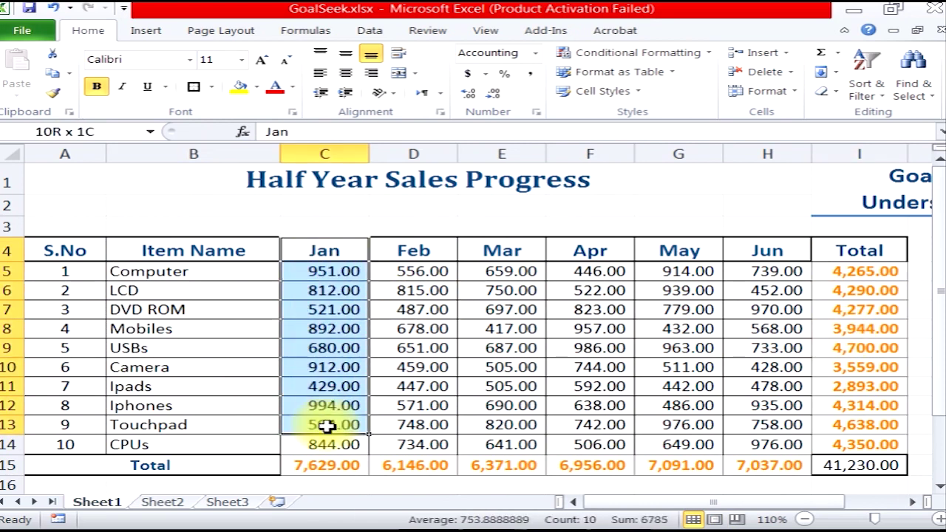
click(318, 466)
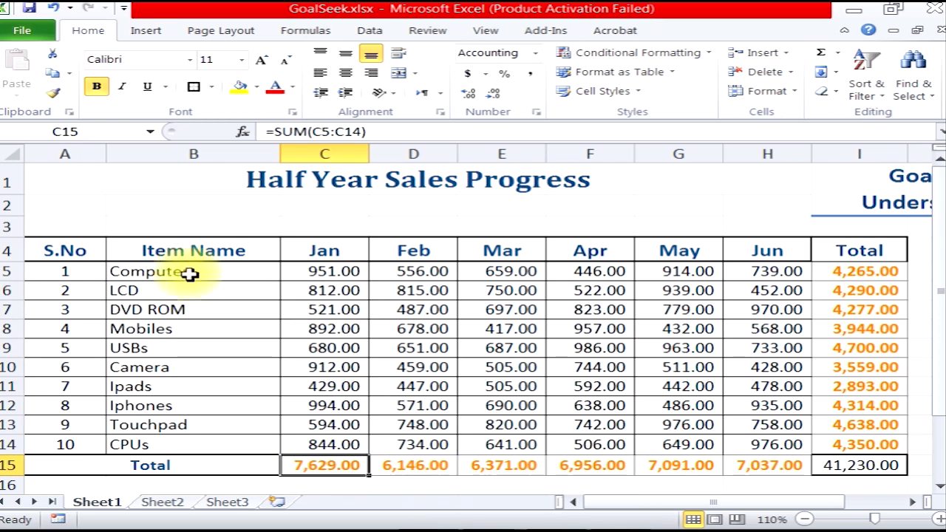
drag(190, 270, 186, 443)
drag(328, 252, 331, 453)
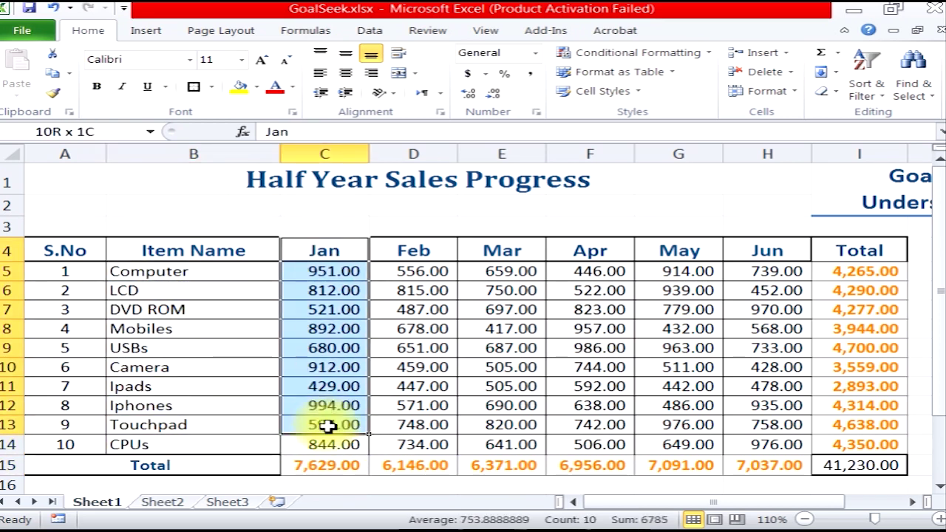
click(155, 271)
drag(332, 251, 769, 251)
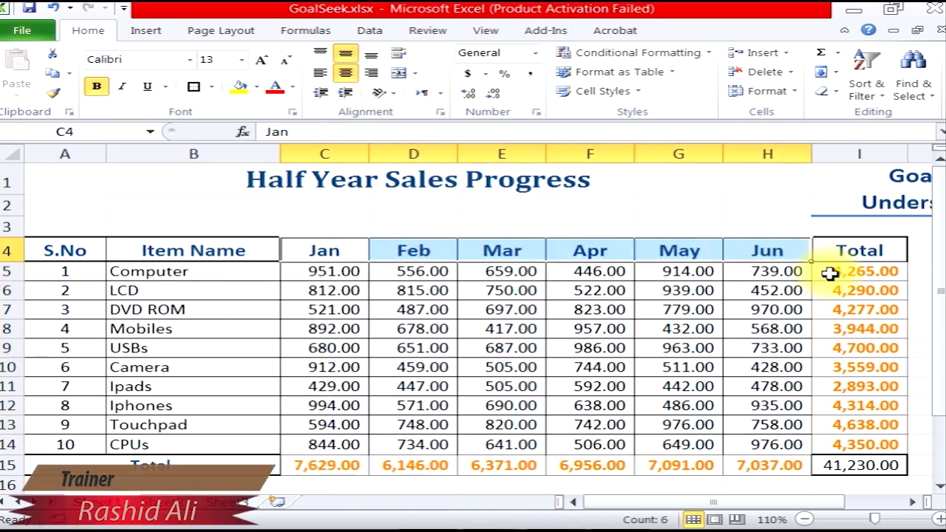
click(861, 274)
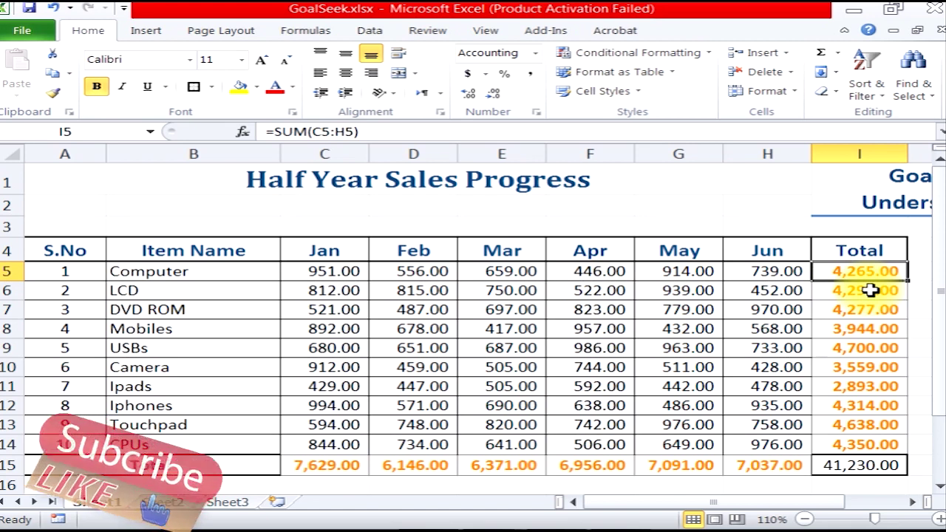
click(853, 372)
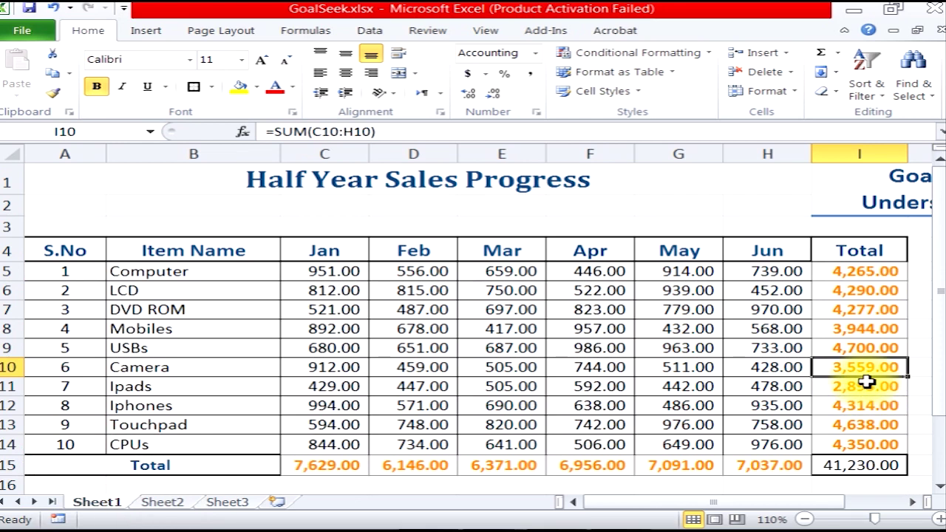
click(858, 443)
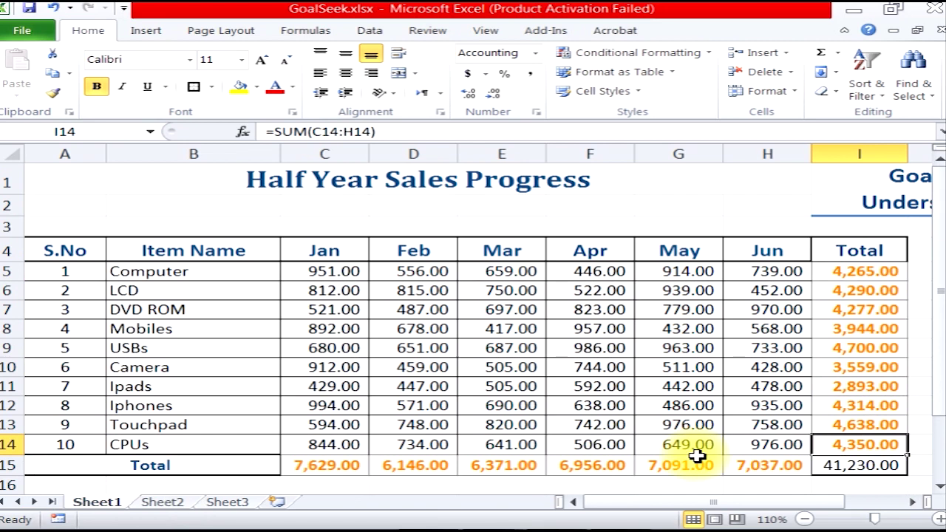
click(863, 350)
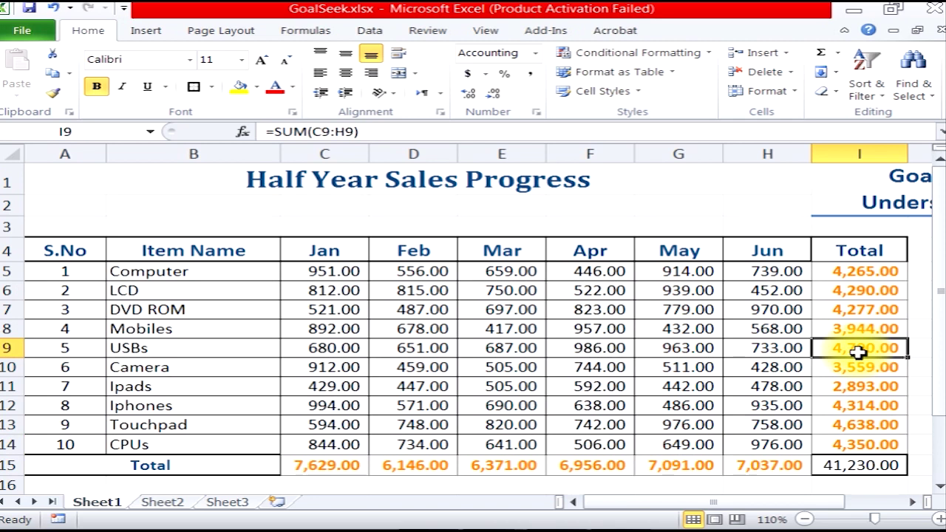
drag(306, 270, 770, 275)
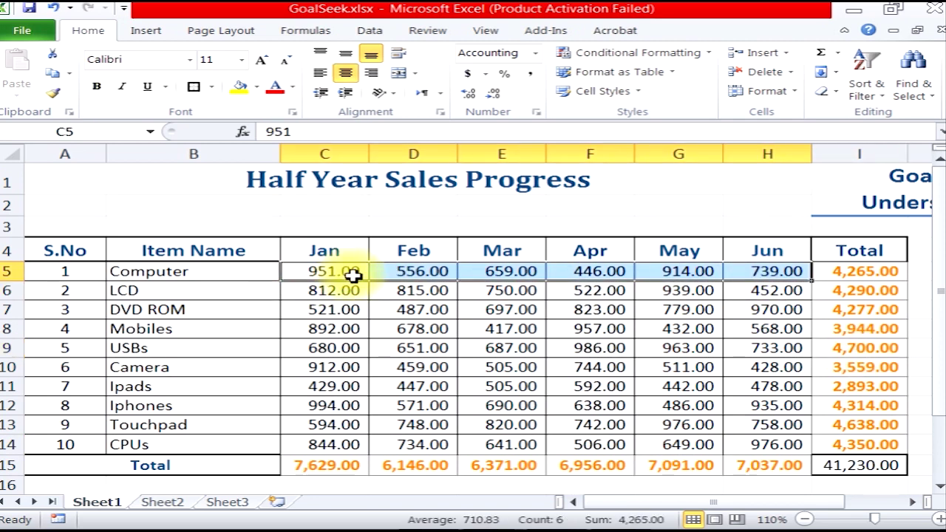
click(396, 275)
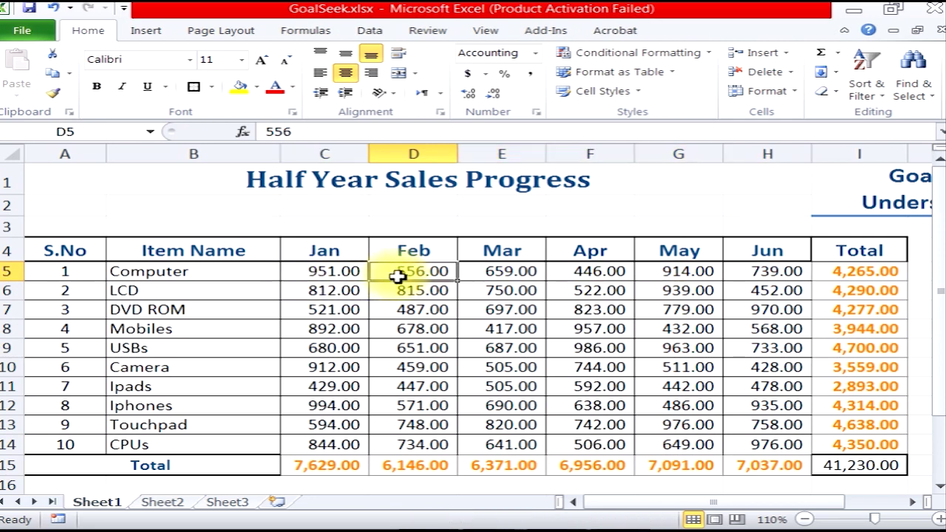
click(591, 274)
click(791, 274)
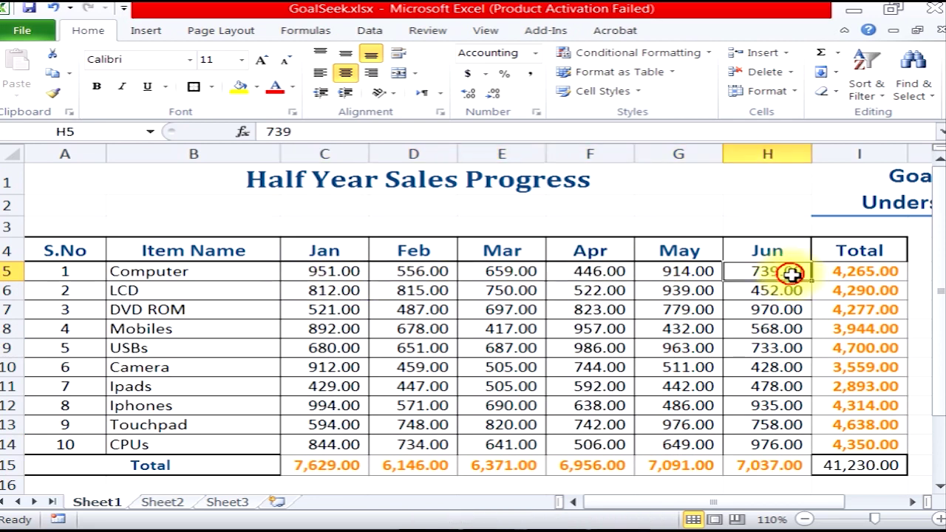
click(319, 275)
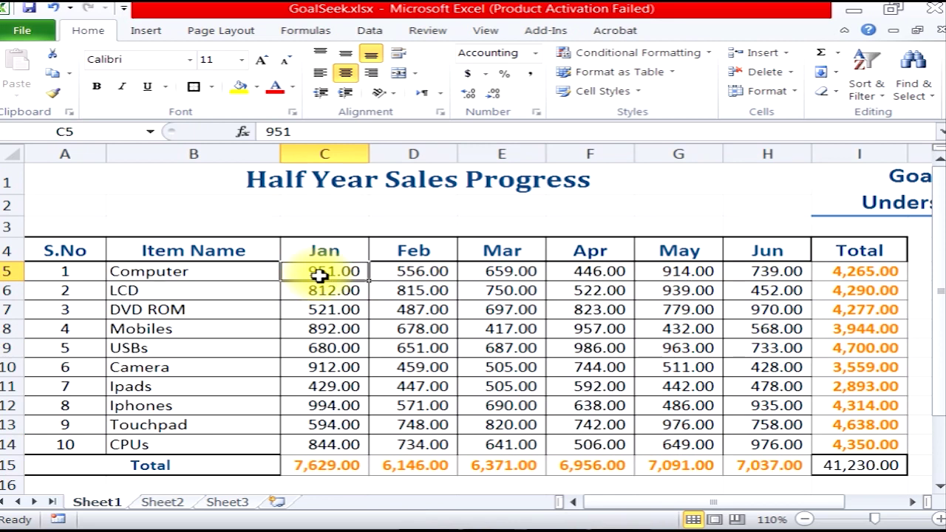
click(849, 274)
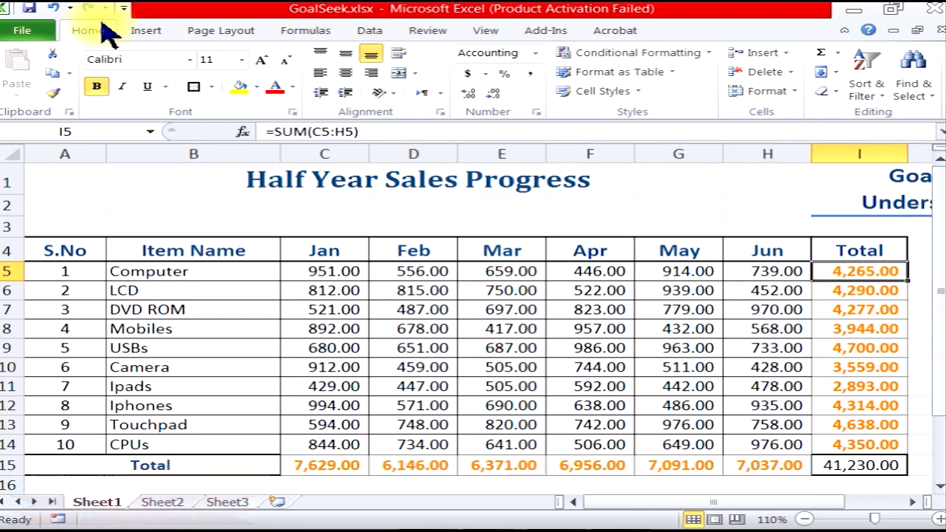
Start a Goal Seek from What-If Analysis with Computer's total $I$5 as the set cell
click(370, 42)
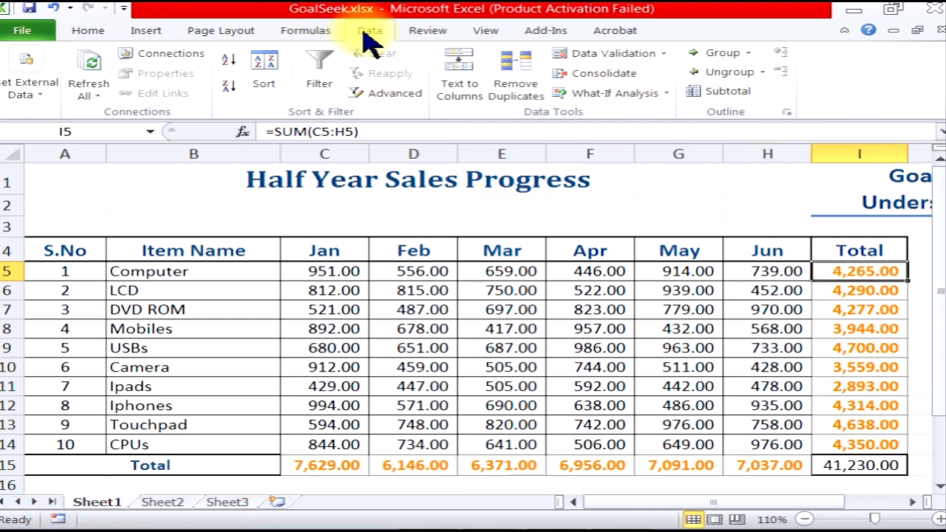
click(648, 102)
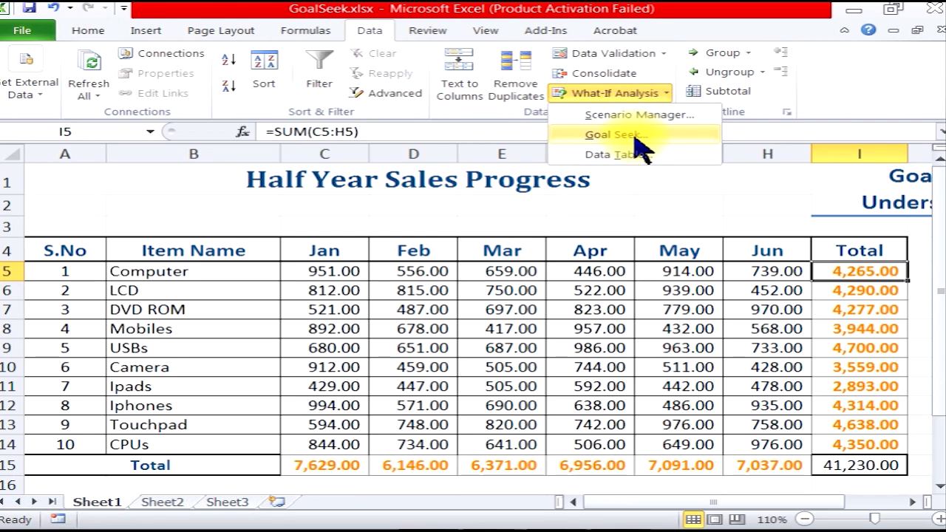
click(635, 136)
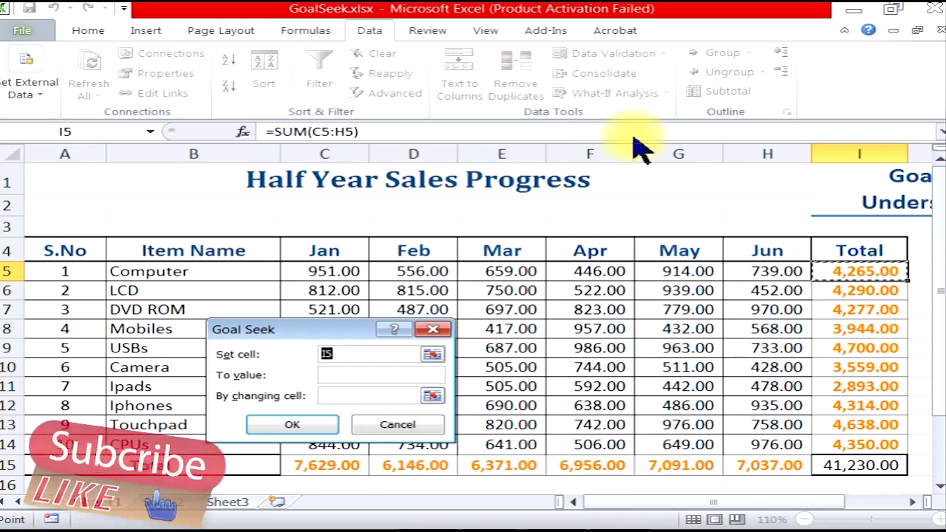
drag(302, 332, 240, 343)
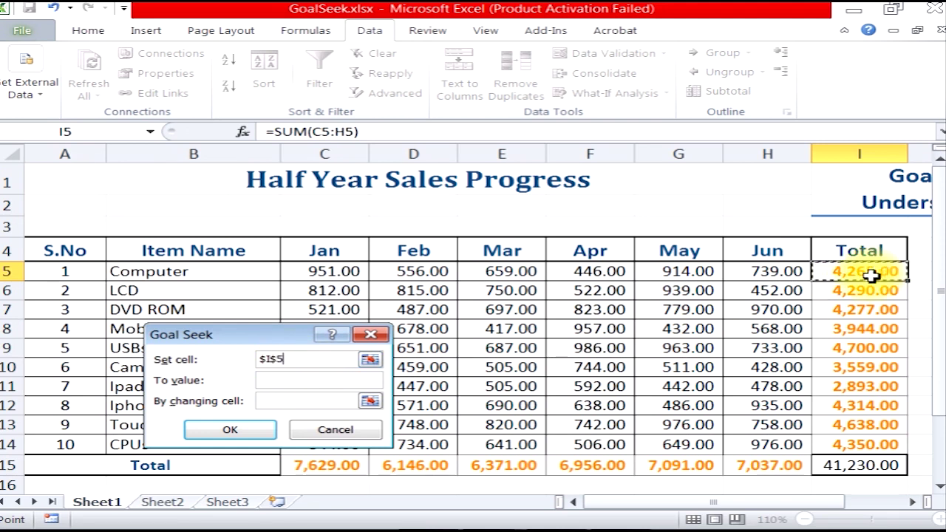
double_click(303, 361)
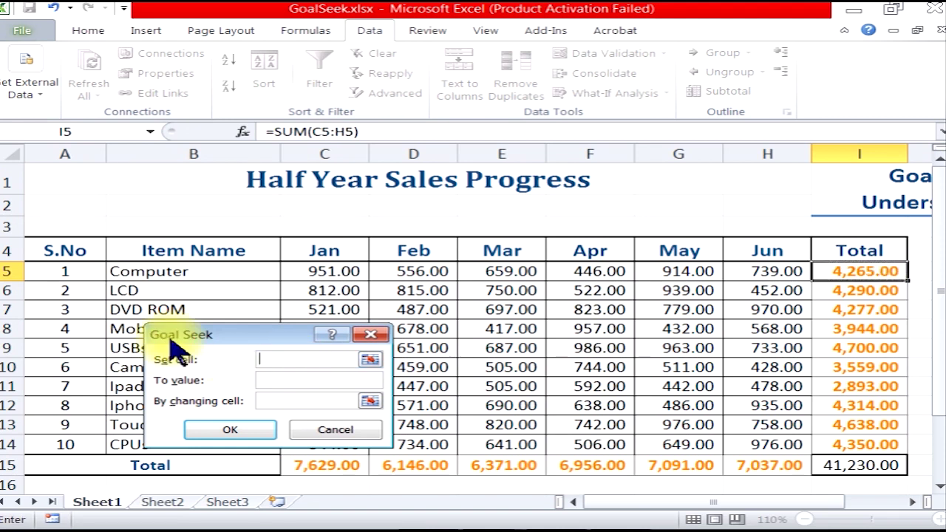
click(852, 274)
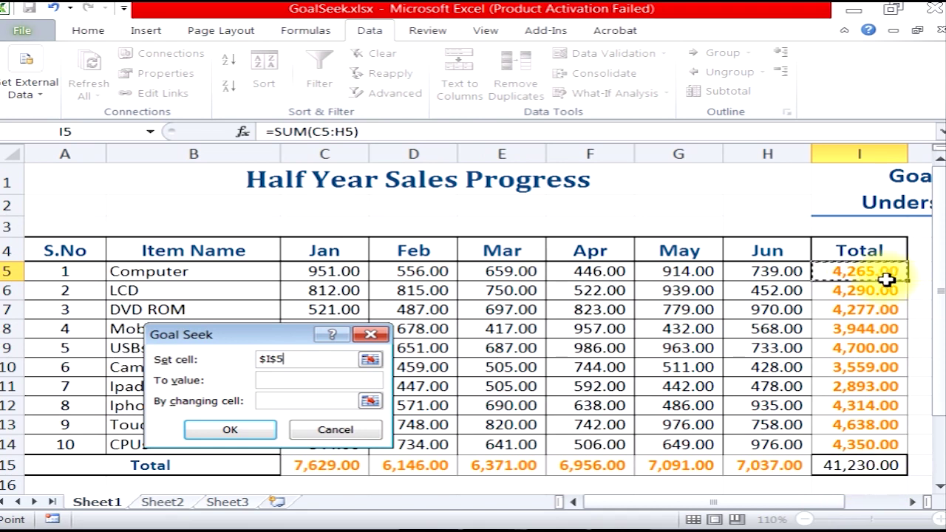
Goal-seek I5 to 5000 via Apr cell F5, cancel to keep 446.00, then select I8
click(297, 381)
text(5000)
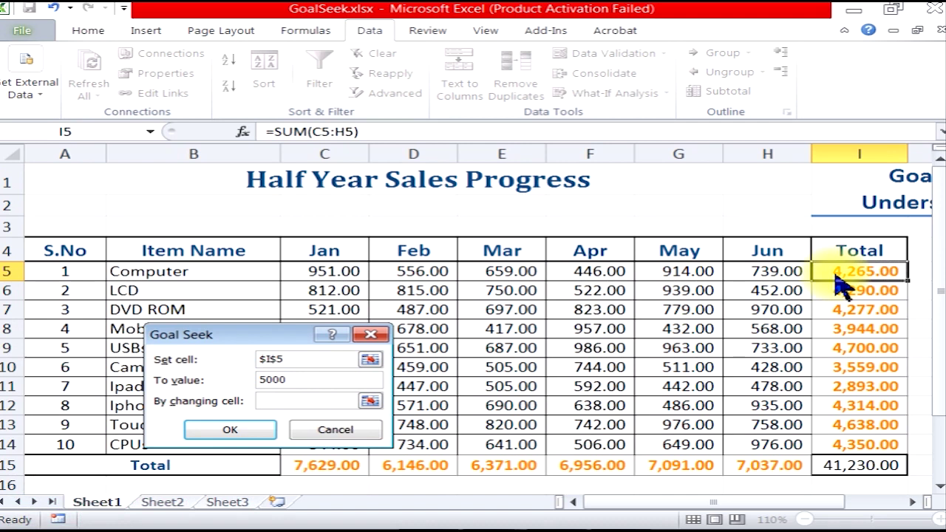
click(301, 403)
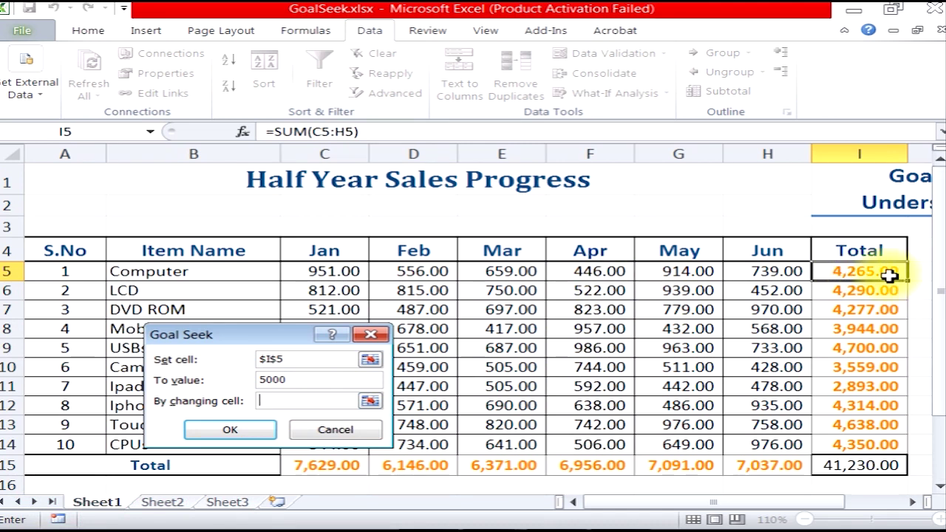
click(571, 273)
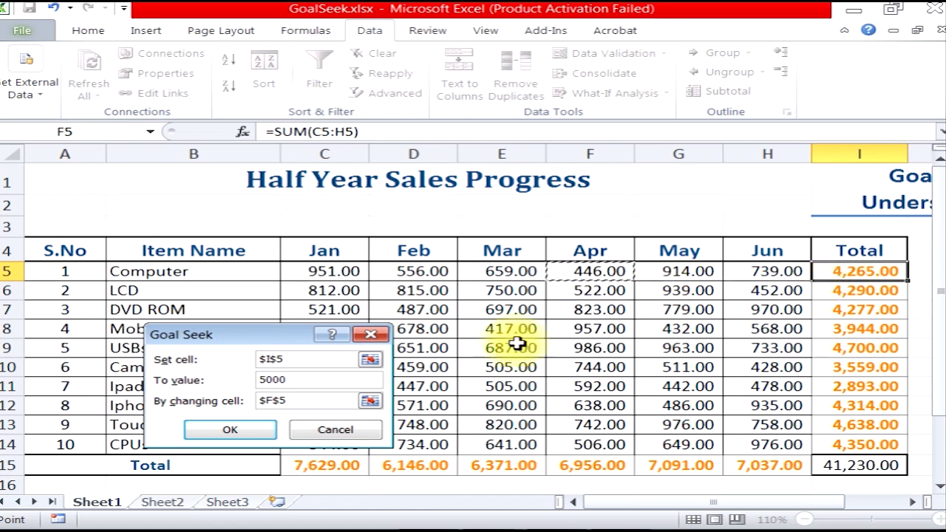
click(221, 435)
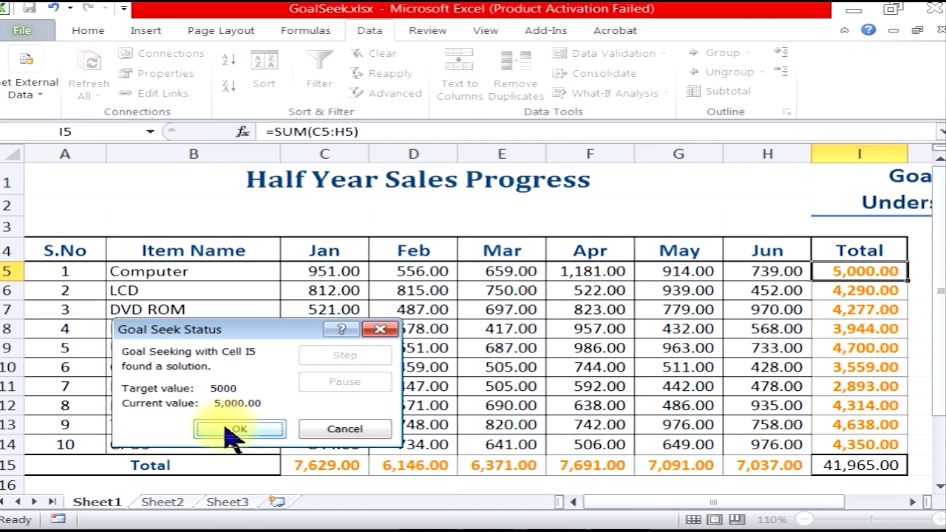
click(358, 434)
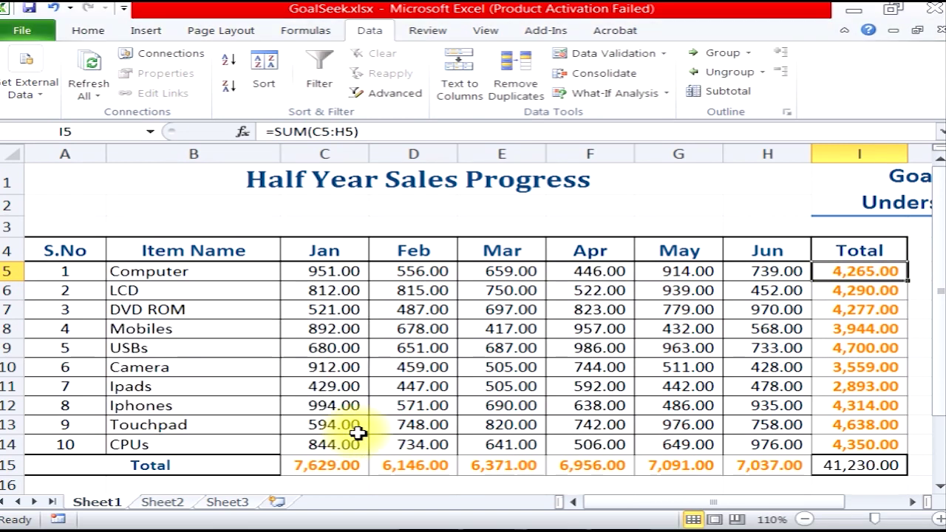
click(853, 328)
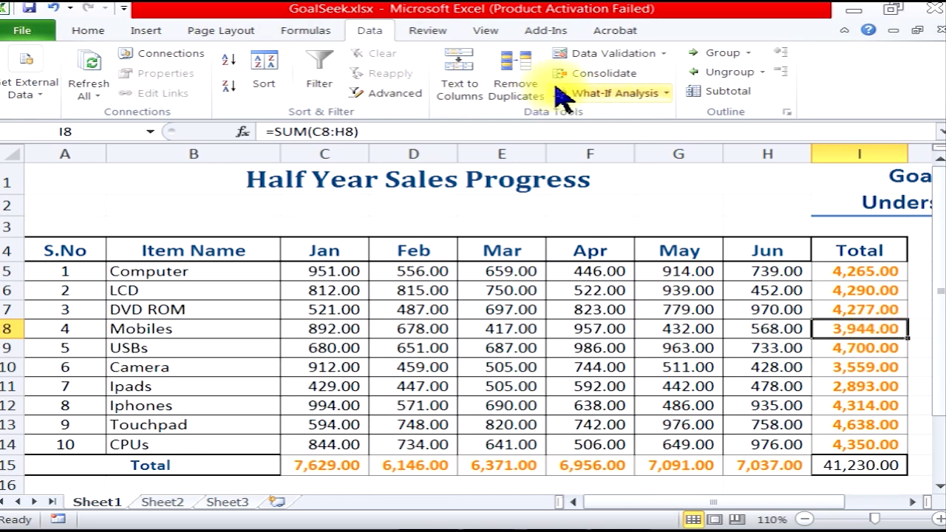
Goal-seek the Mobiles total I8 to 3,500 by changing C8, lowering January to 448.00
click(580, 96)
click(584, 135)
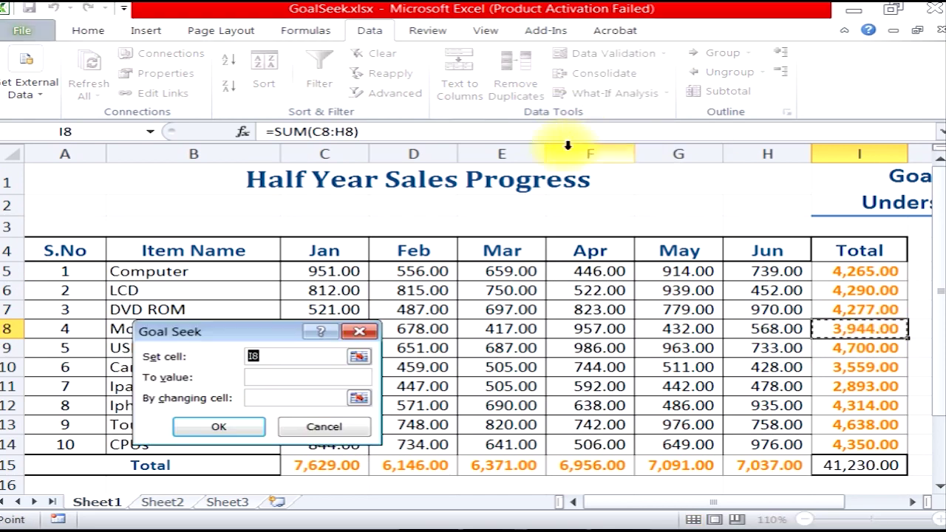
click(295, 377)
text(3500)
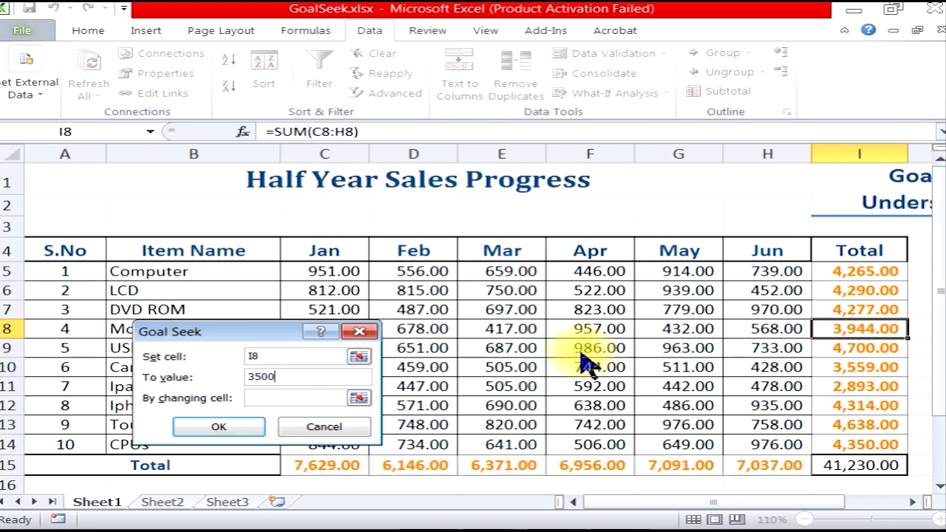
click(264, 397)
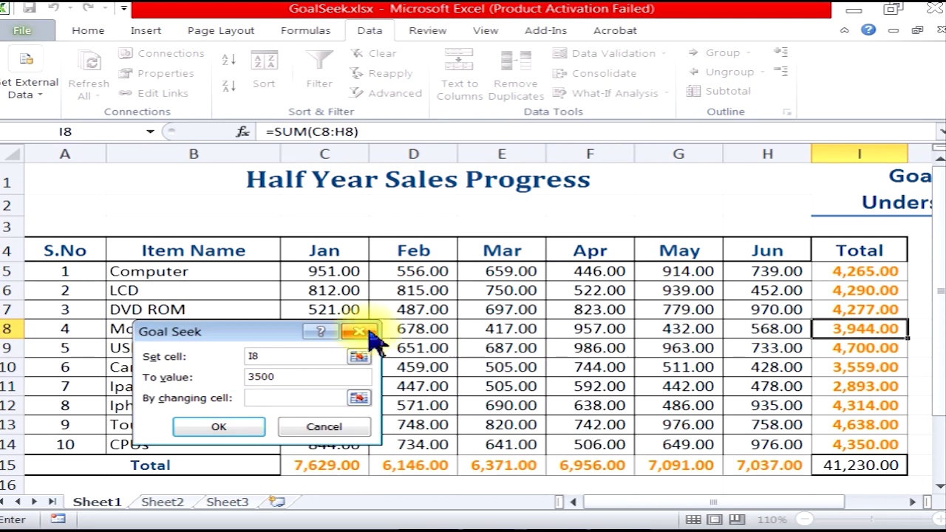
drag(272, 337, 286, 374)
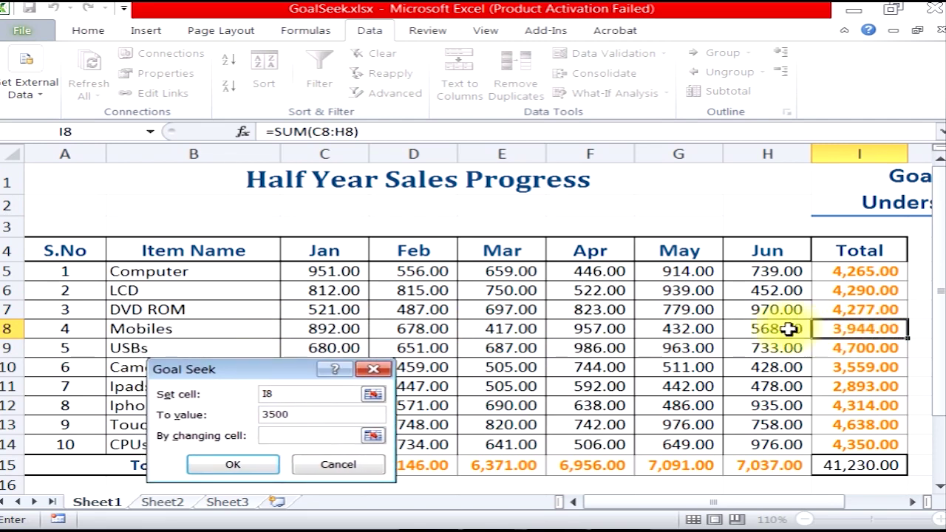
click(329, 329)
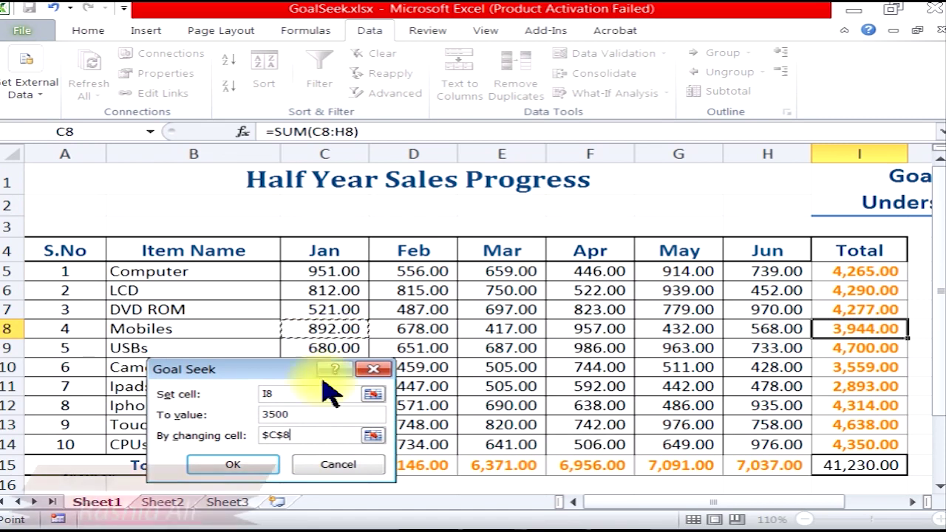
click(249, 467)
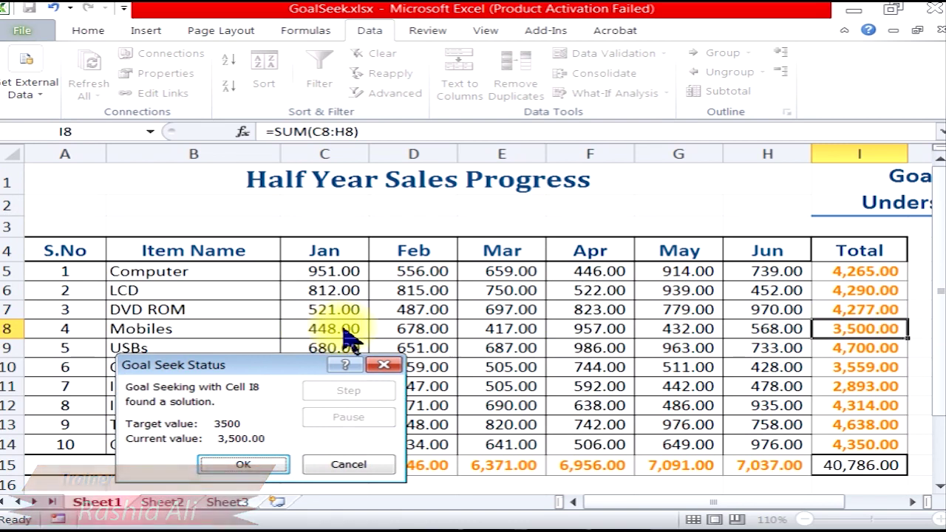
click(244, 466)
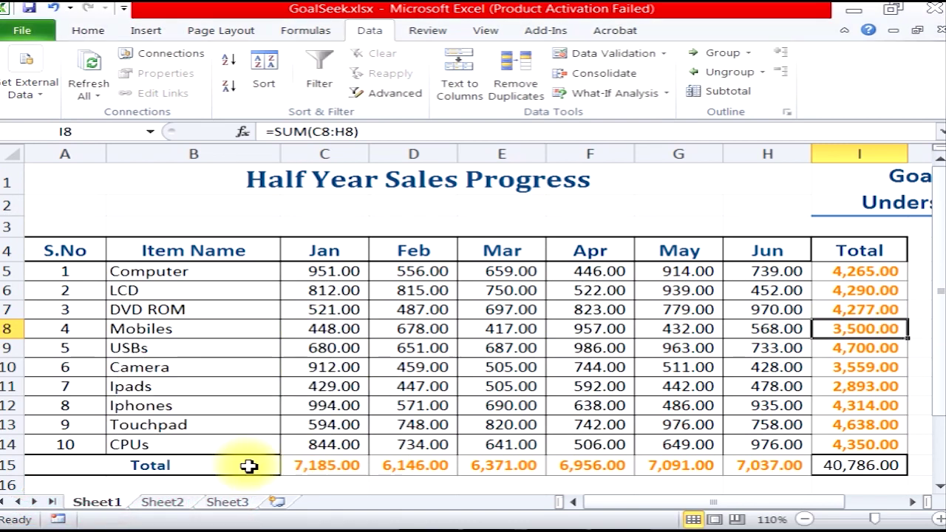
click(845, 429)
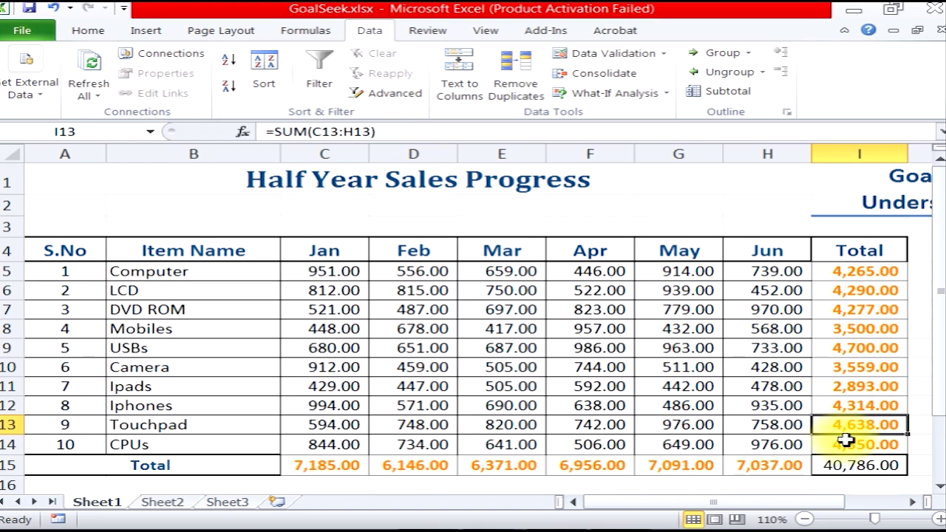
Goal-seek the Touchpad total I13 to 4800 by changing C13, raising January to 756.00
click(637, 93)
click(633, 136)
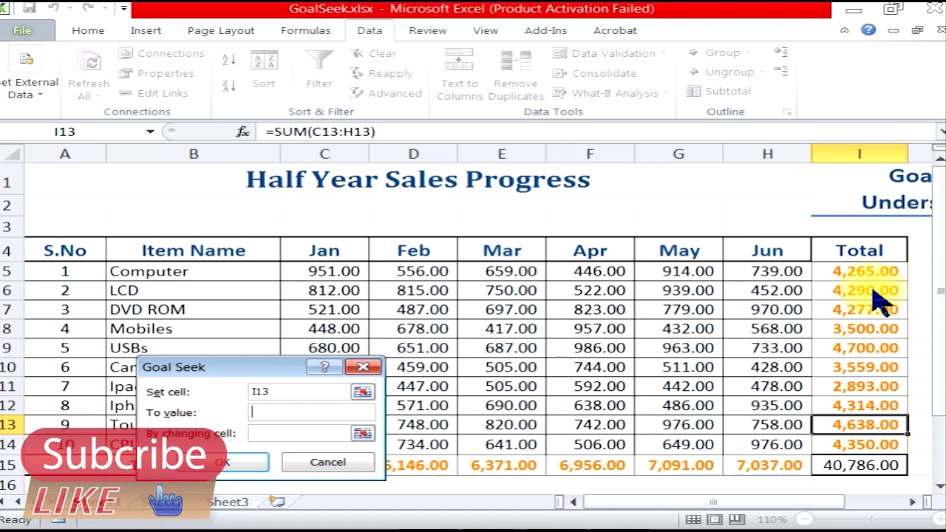
text(4800)
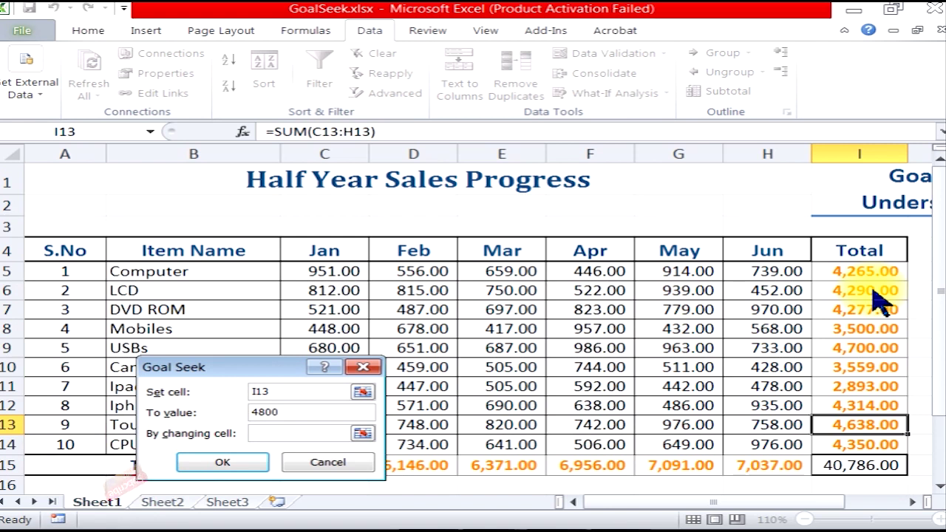
click(291, 434)
drag(264, 365, 509, 155)
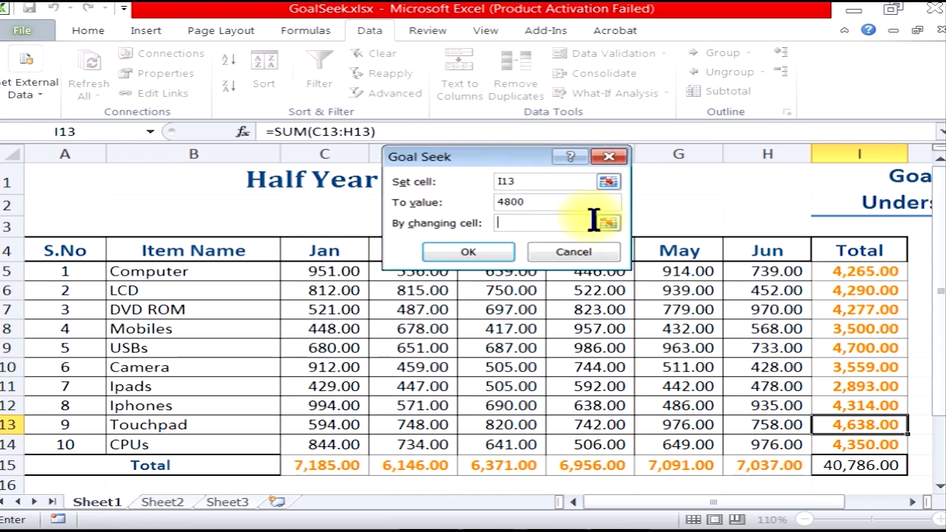
click(334, 424)
click(465, 252)
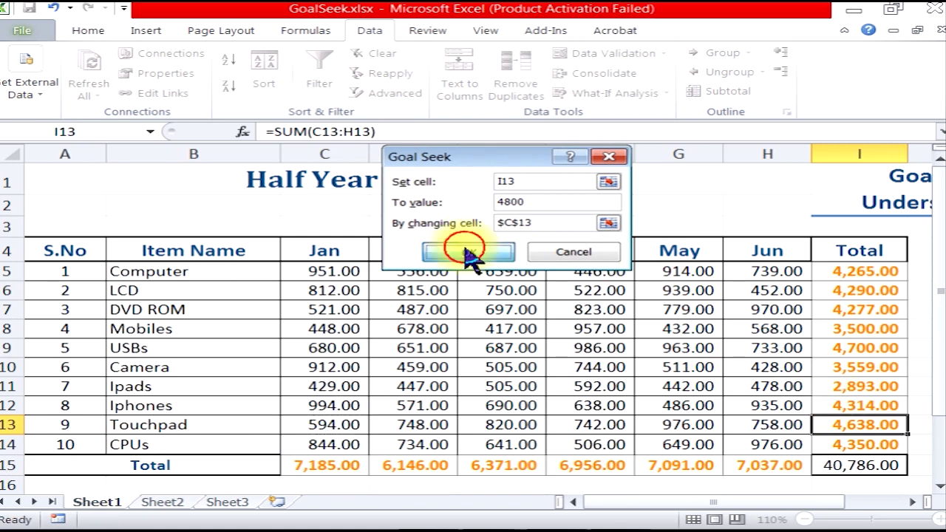
click(513, 252)
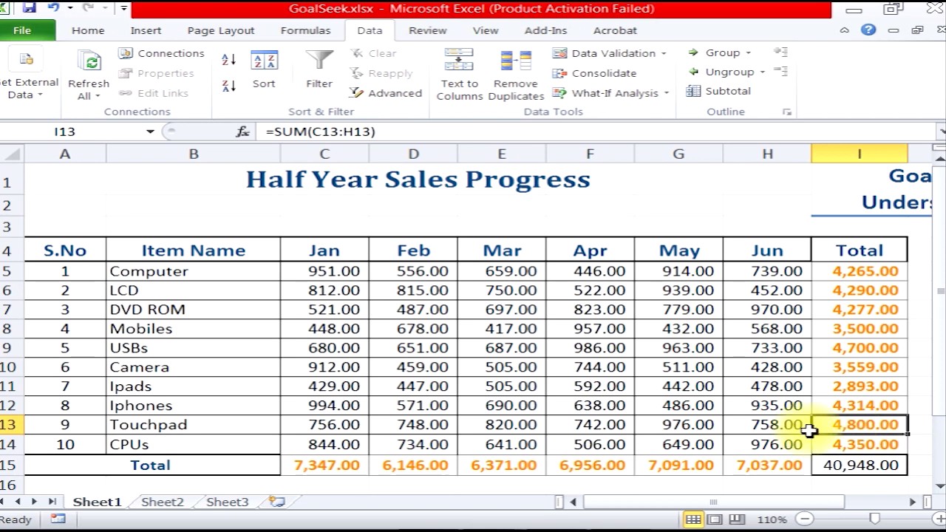
Goal-seek Touchpad total I13 to 5000 by changing April cell F13, then check its 942.00 value
click(567, 93)
click(606, 135)
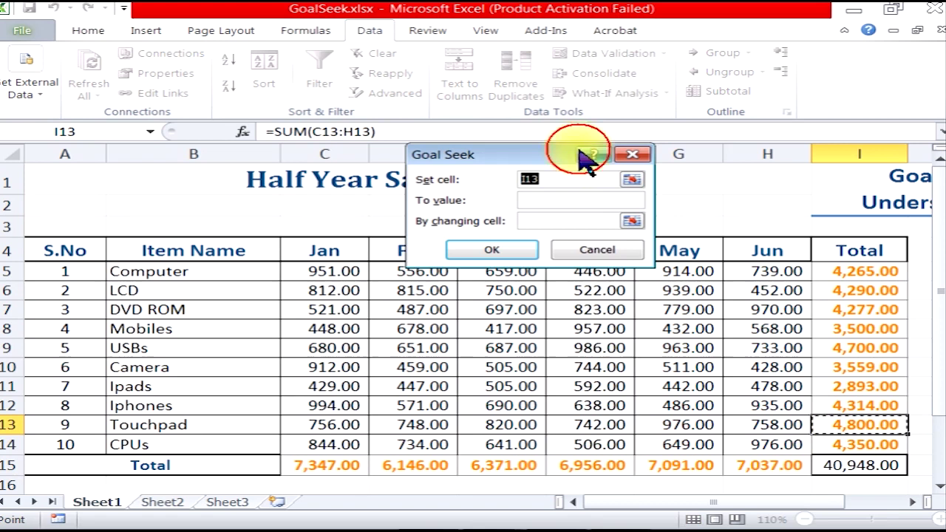
click(560, 201)
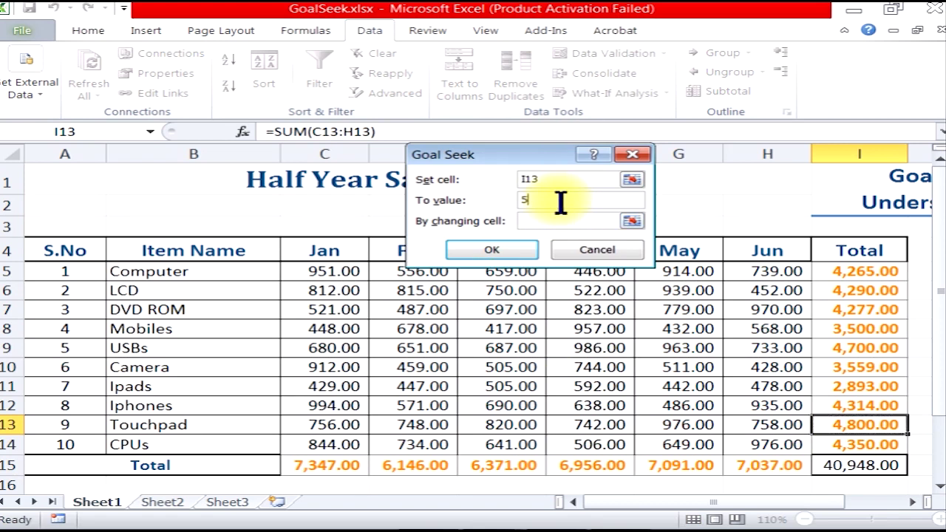
text(5000)
click(556, 220)
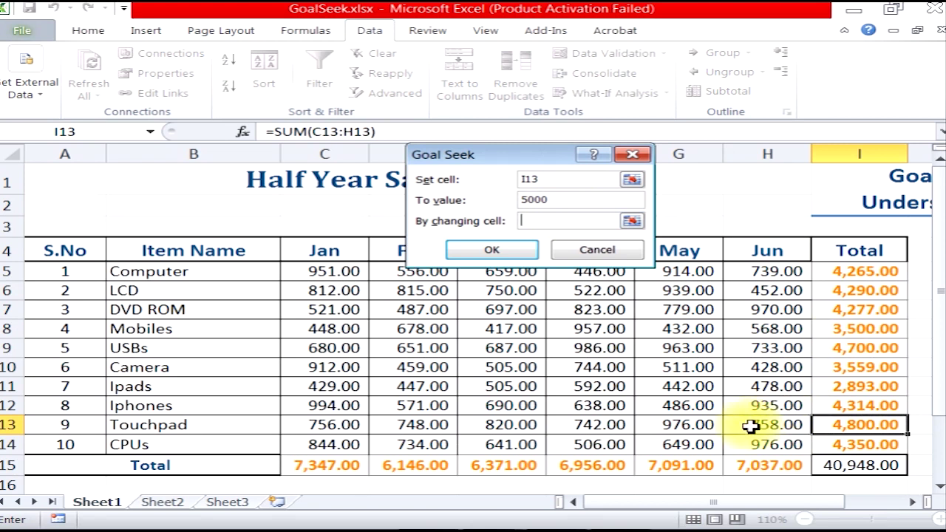
click(600, 429)
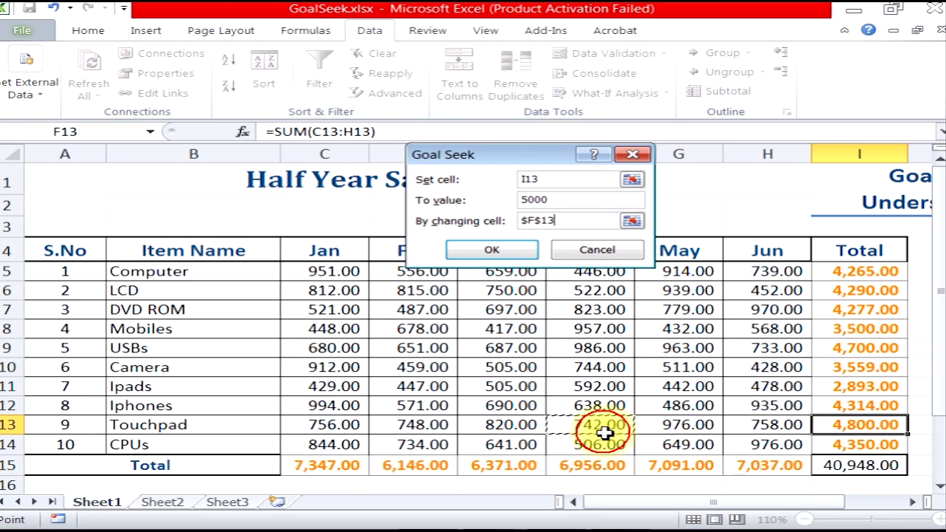
click(510, 255)
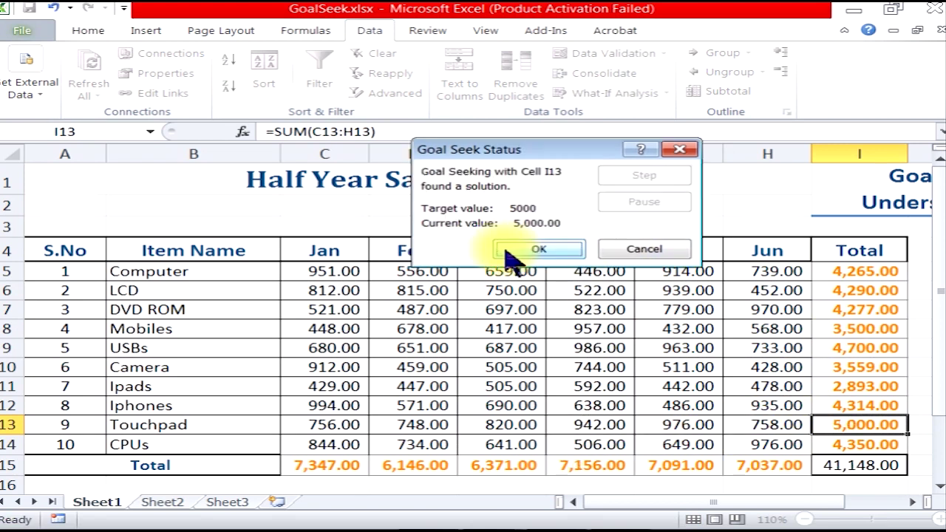
click(521, 253)
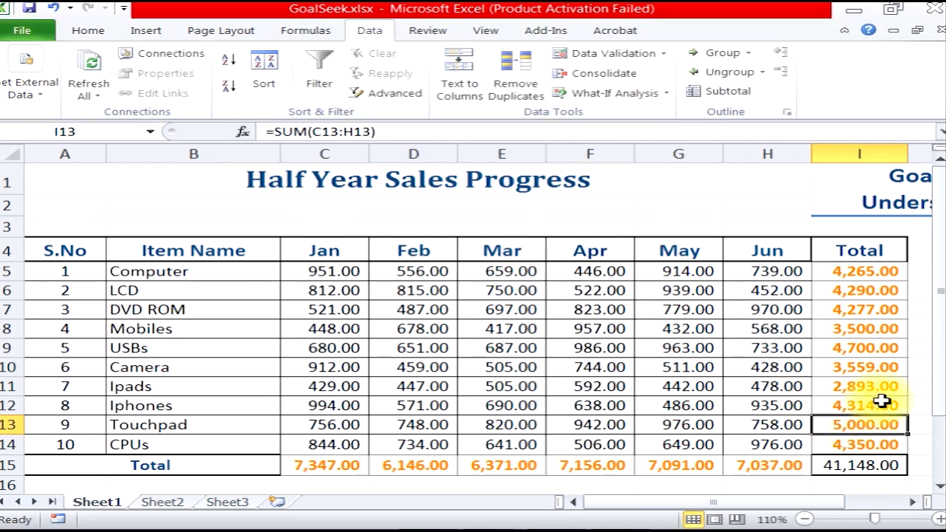
click(582, 423)
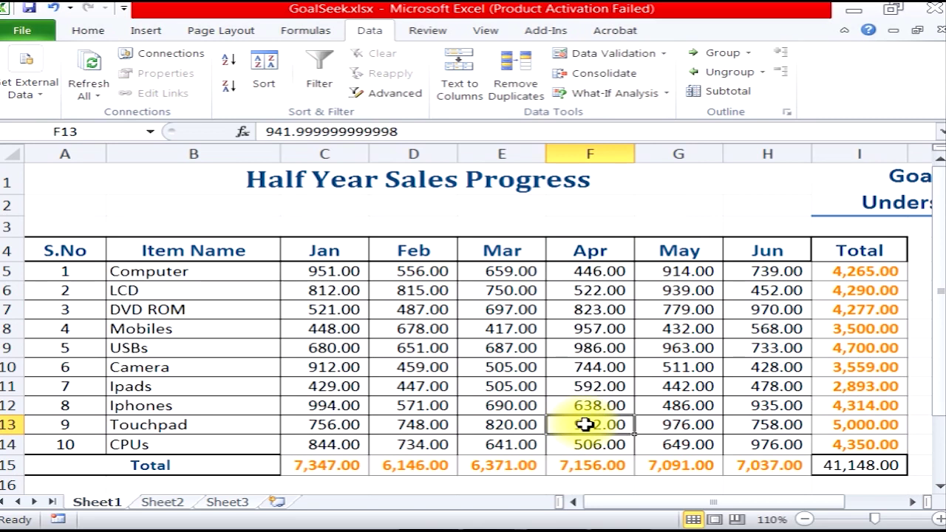